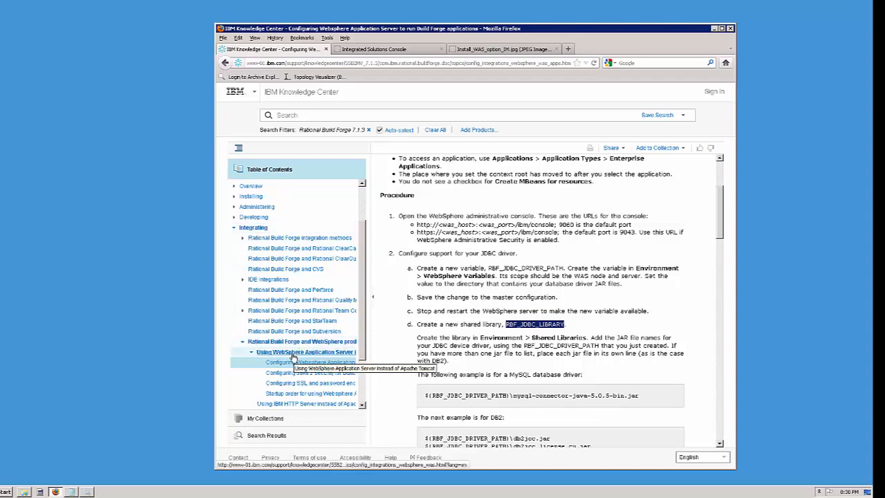
- Go to the 'Configuring Websphere Application Server to run Build Forge applications' topic and select procedure step 1
left_click(293, 357)
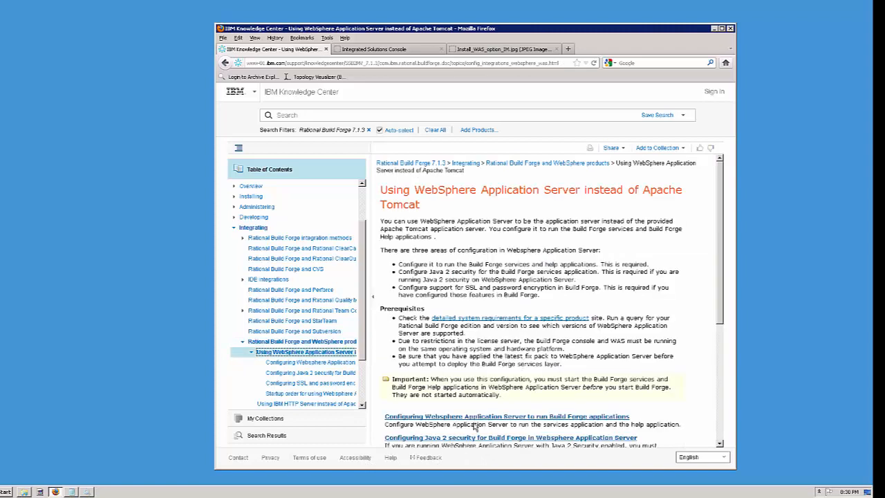
left_click(475, 419)
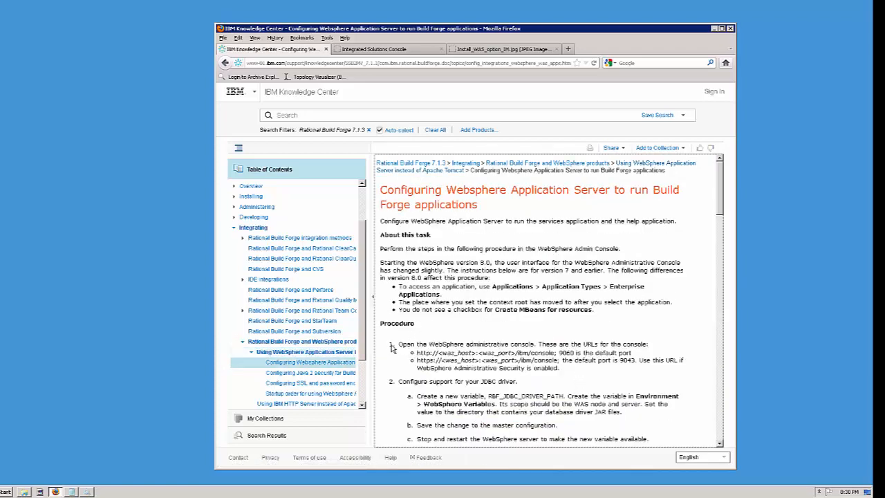
triple_click(392, 347)
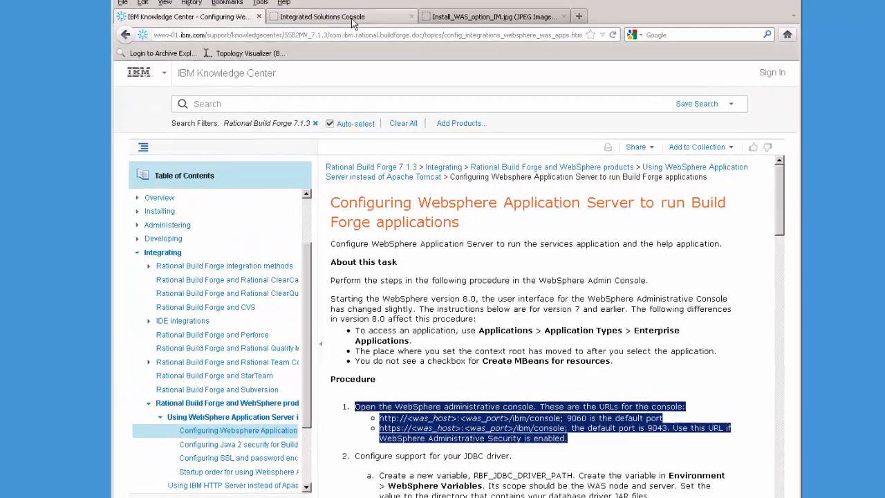
- In the admin console, go to Environment > WebSphere variables and start a new server1 variable
left_click(387, 49)
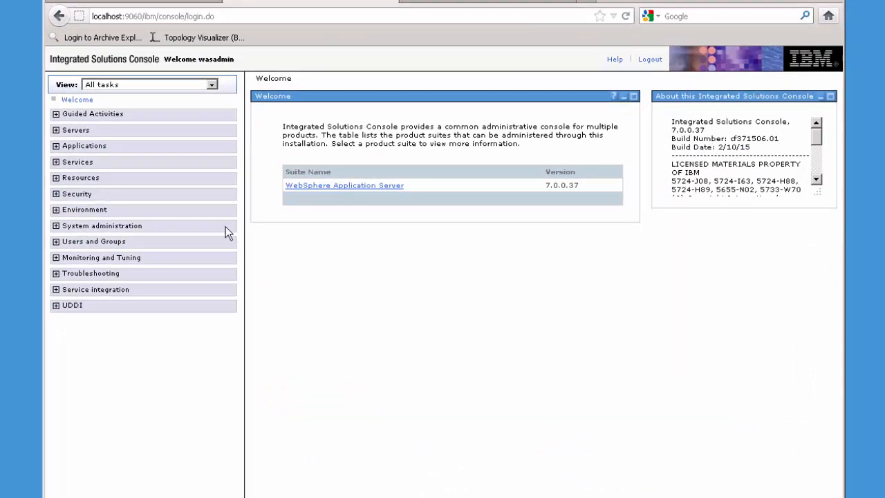
left_click(56, 210)
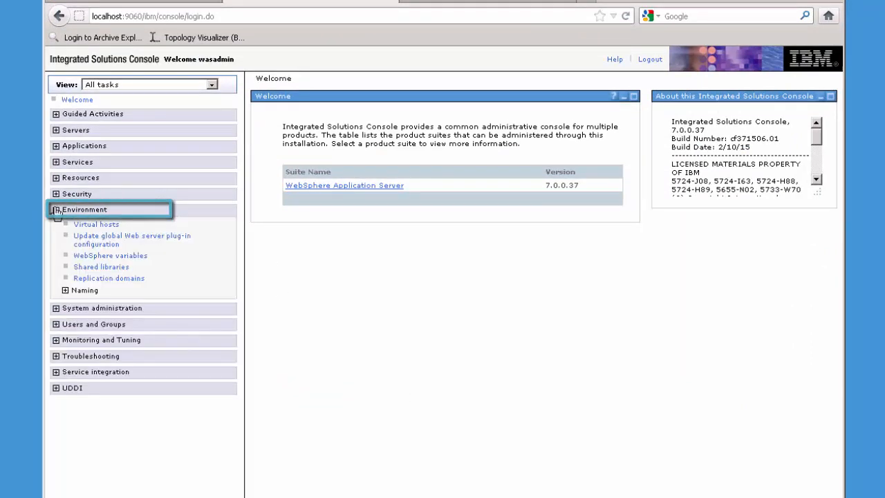
left_click(110, 260)
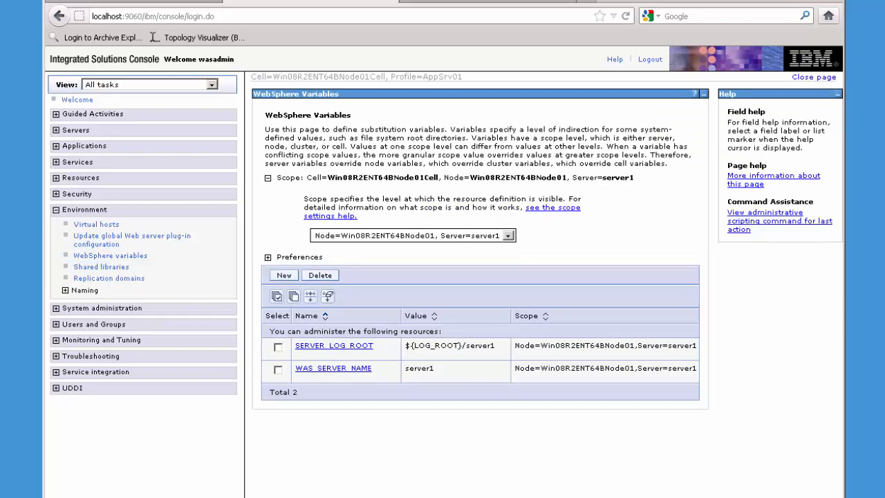
left_click(286, 277)
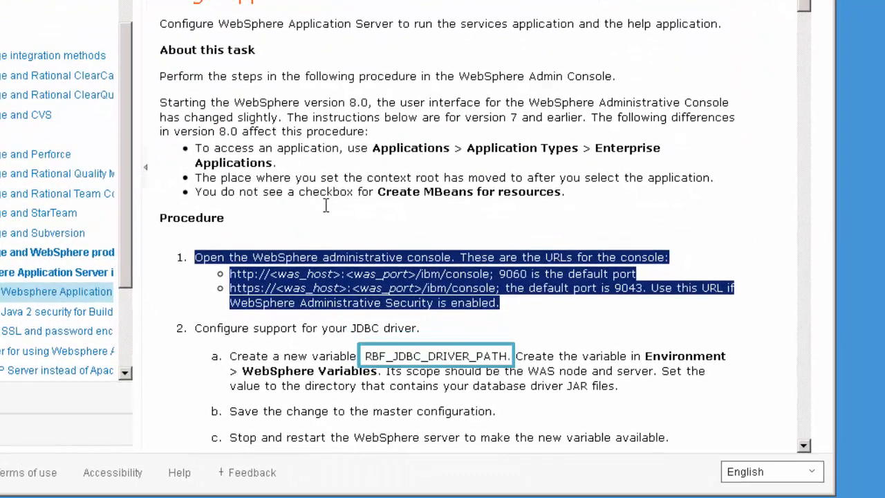
- Copy RBF_JDBC_DRIVER_PATH from the guide and paste it as the new variable's Name
left_click(342, 236)
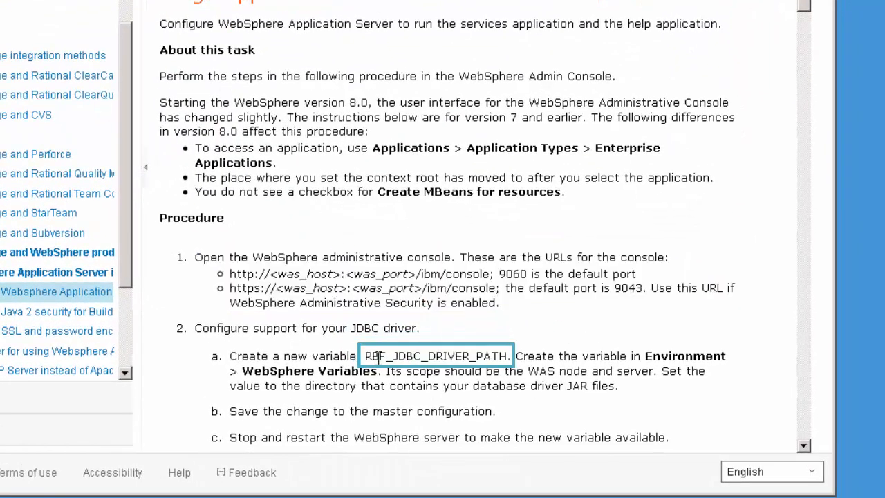
left_click_drag(365, 356, 484, 356)
right_click(484, 356)
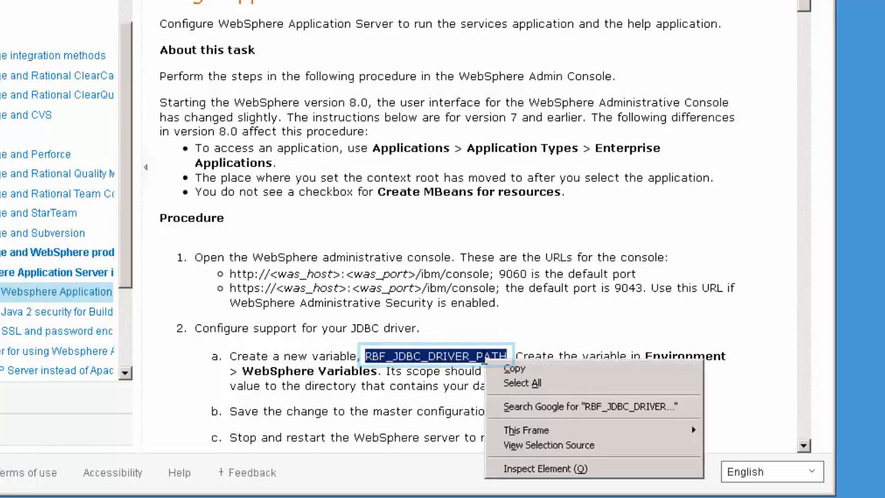
left_click(518, 367)
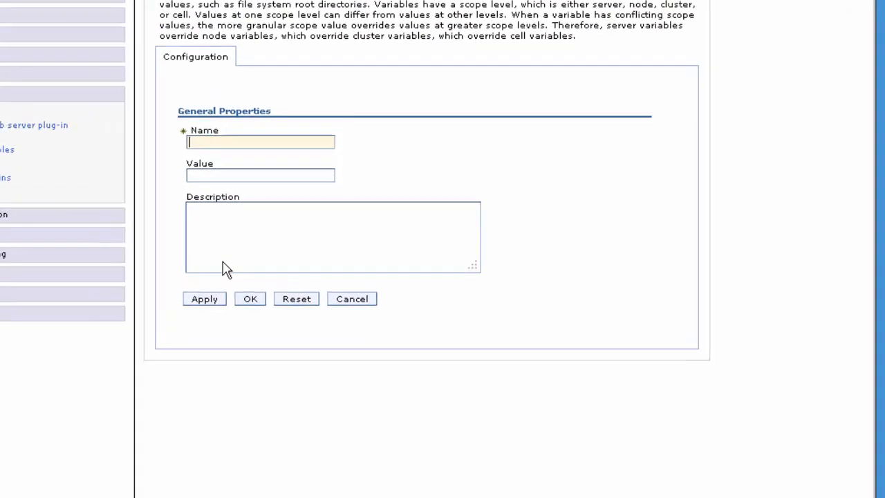
left_click(130, 224)
key("ctrl+v")
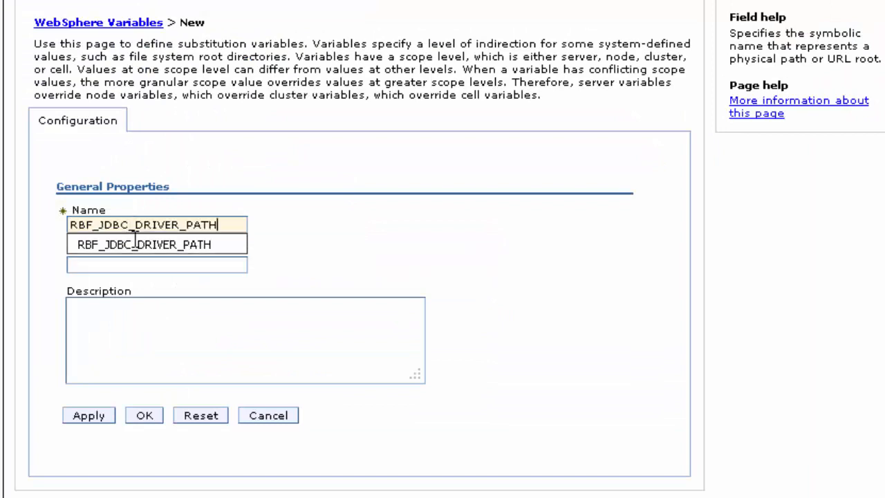
left_click(152, 245)
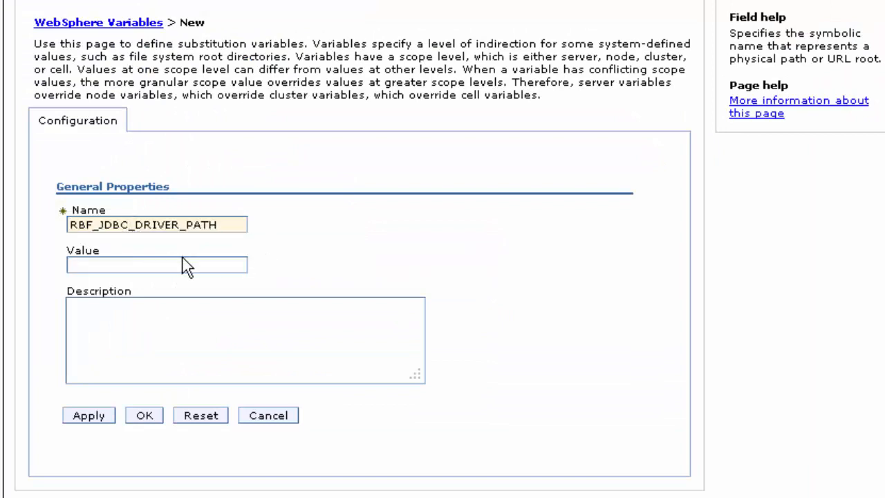
left_click(180, 264)
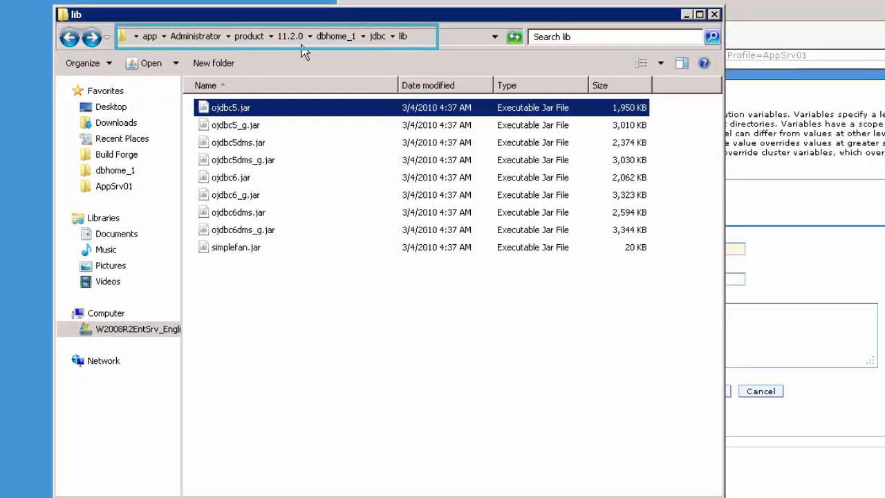
- Copy the Explorer path C:\app\Administrator\product\11.2.0\dbhome_1\jdbc\lib, then minimize Explorer
left_click(418, 43)
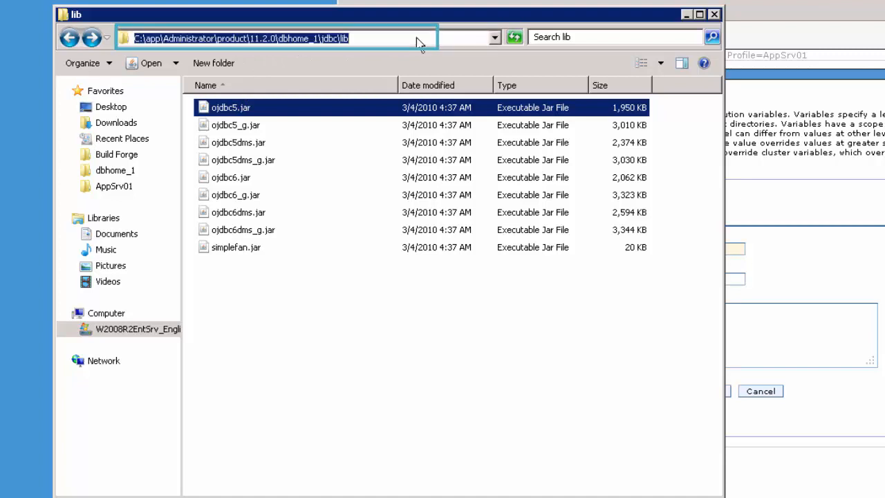
right_click(334, 39)
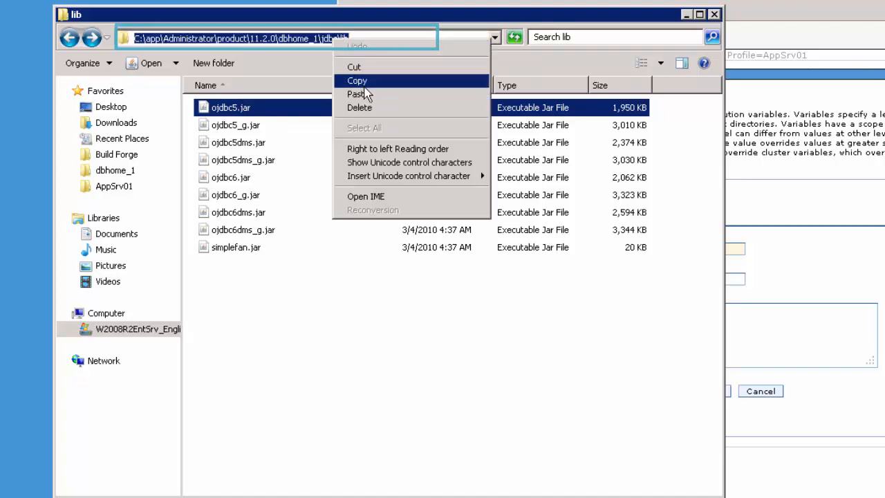
left_click(364, 81)
left_click(687, 15)
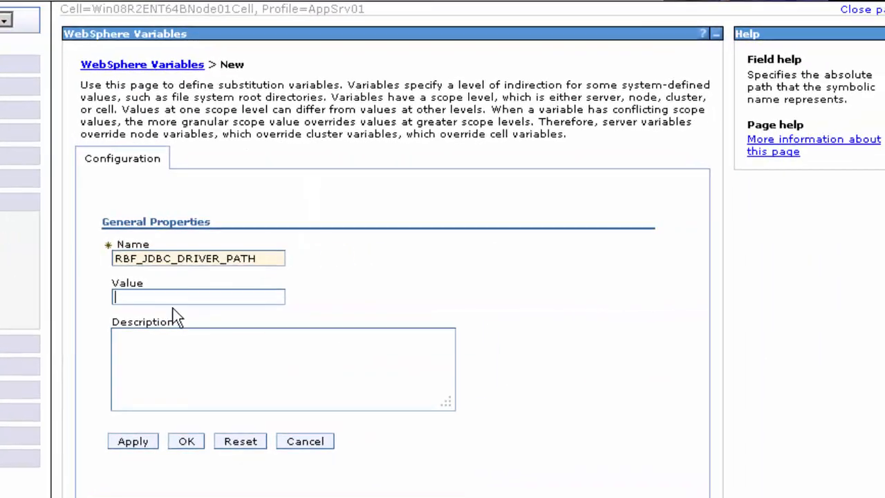
- Paste the jdbc lib path as the Value, create the variable, and save to the master configuration
left_click(657, 279)
key("ctrl+v")
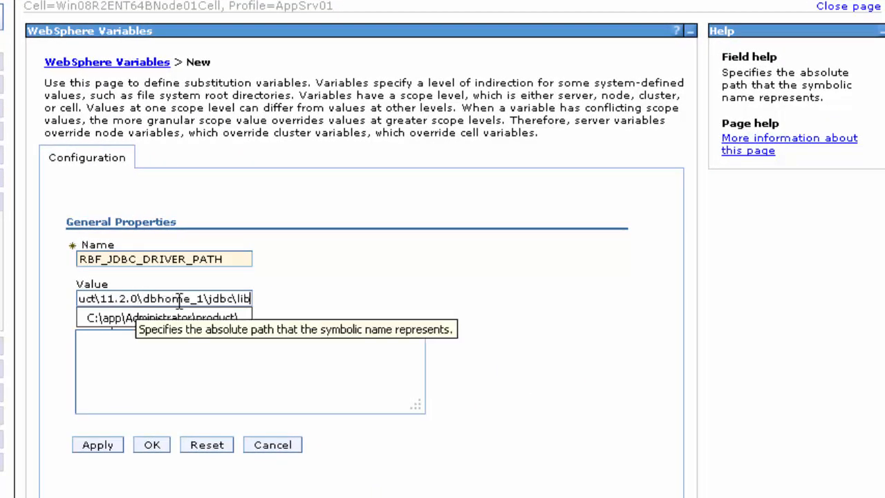
left_click(152, 446)
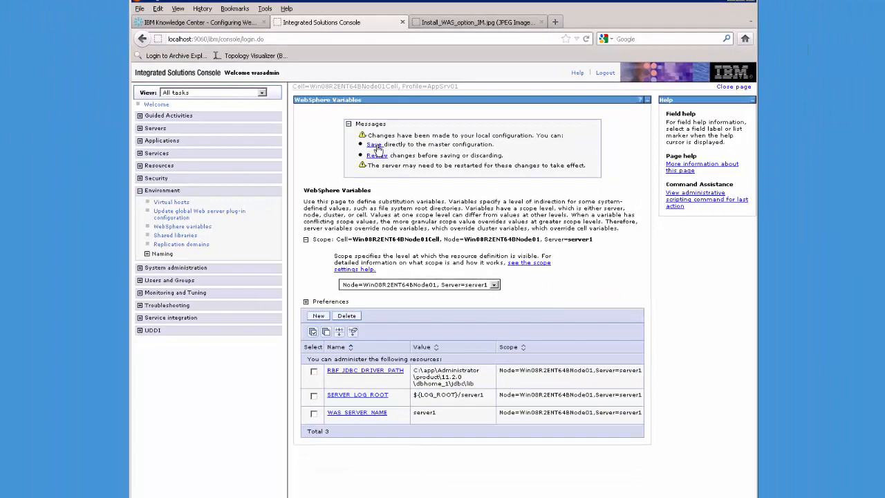
left_click(377, 150)
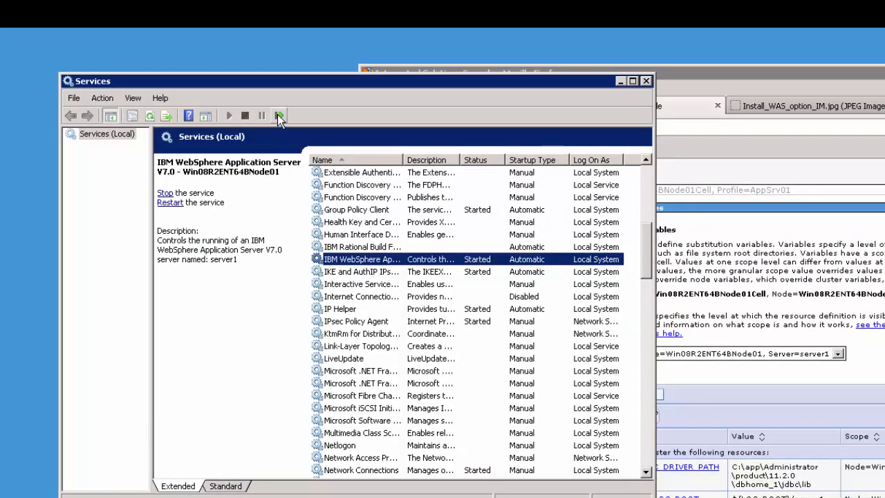
- Restart the IBM WebSphere Application Server V7.0 service
left_click(278, 115)
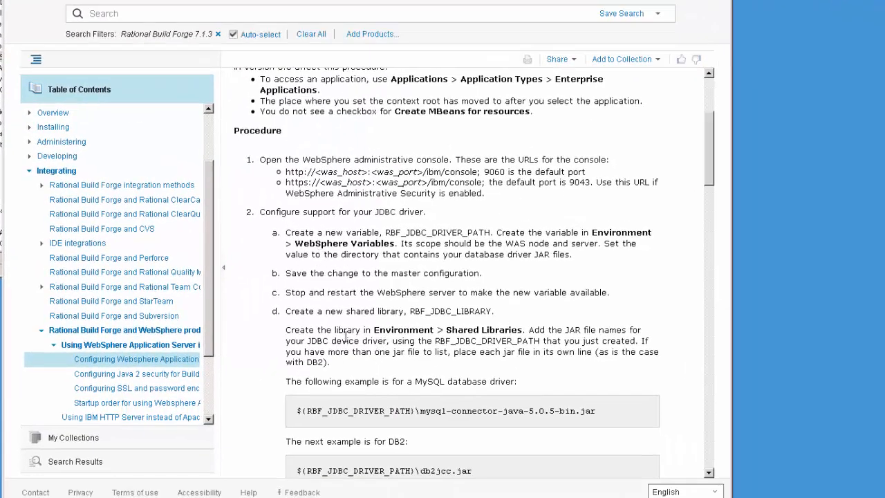
- Select 'Create the library' in guide step d, then return to the admin console
left_click_drag(285, 330, 367, 329)
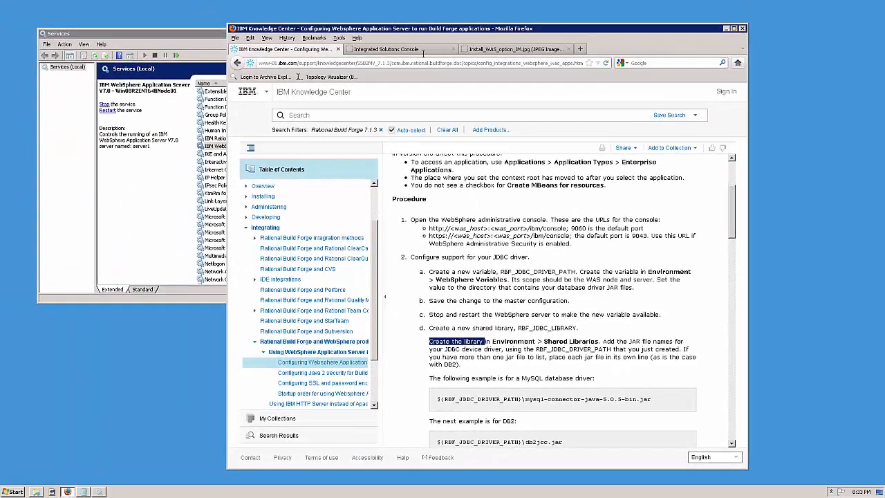
left_click(415, 45)
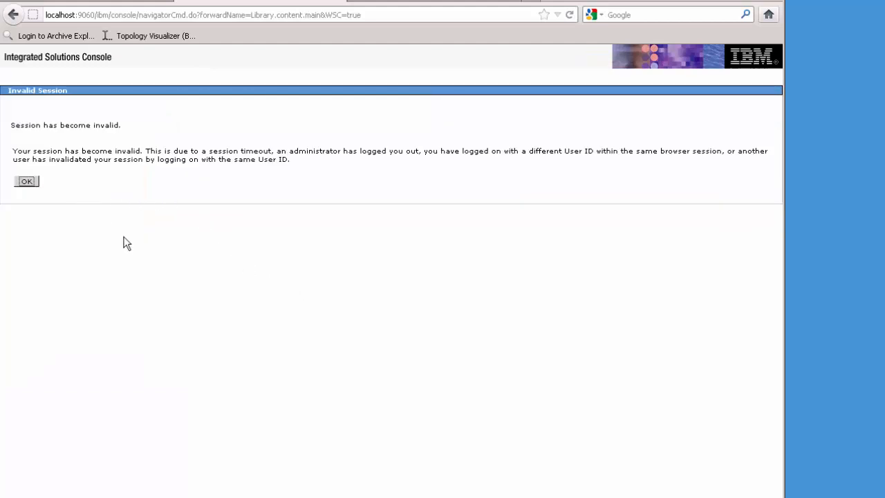
- Log back in with the admin user ID and go to Environment > Shared libraries
left_click(27, 182)
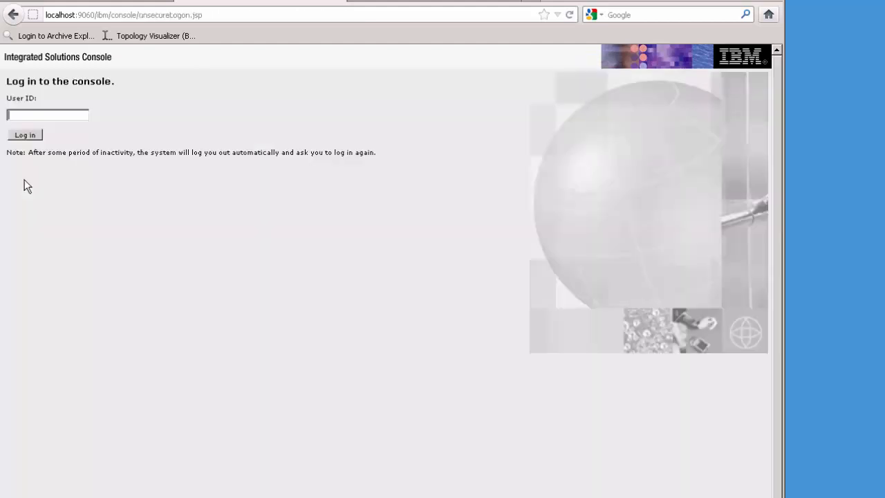
type("was")
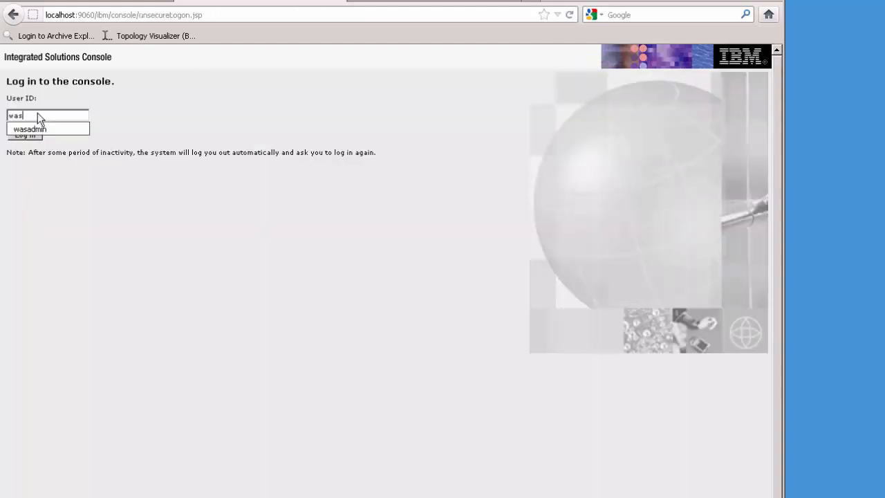
type("admin")
key("Return")
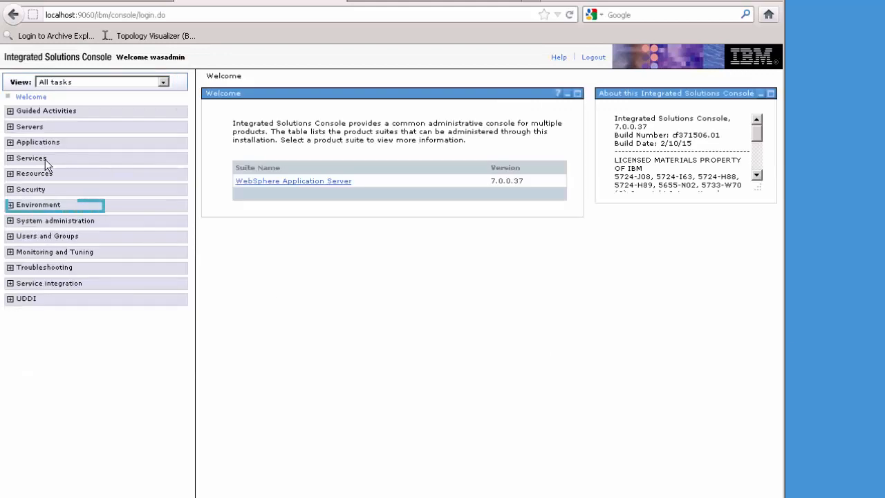
left_click(10, 205)
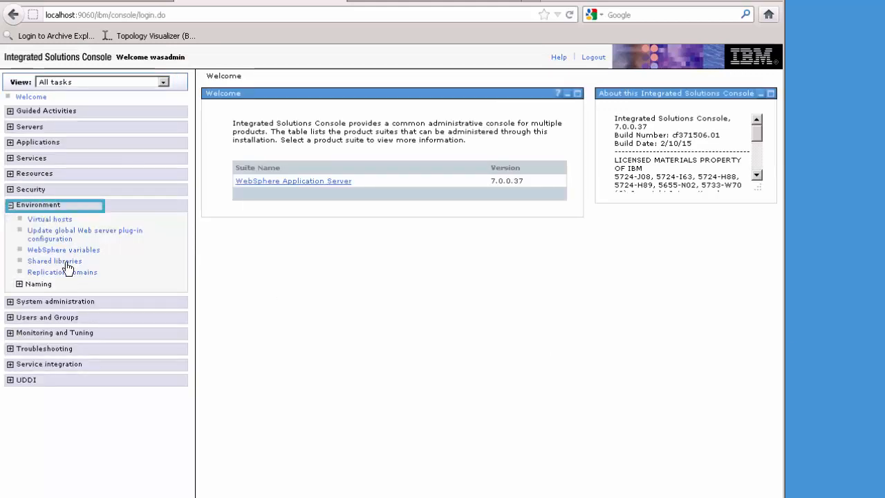
left_click(72, 262)
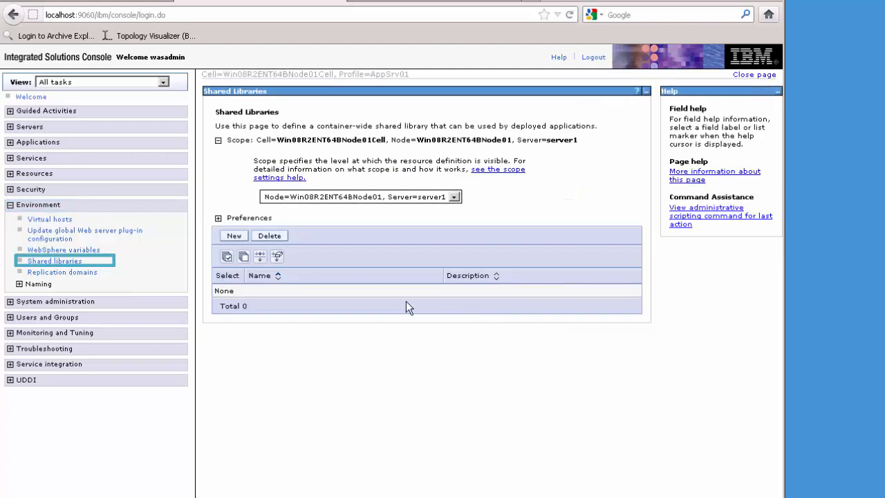
- Start a new shared library named RBF_JDBC_LIBRARY, with the cursor in its Classpath box
left_click(235, 235)
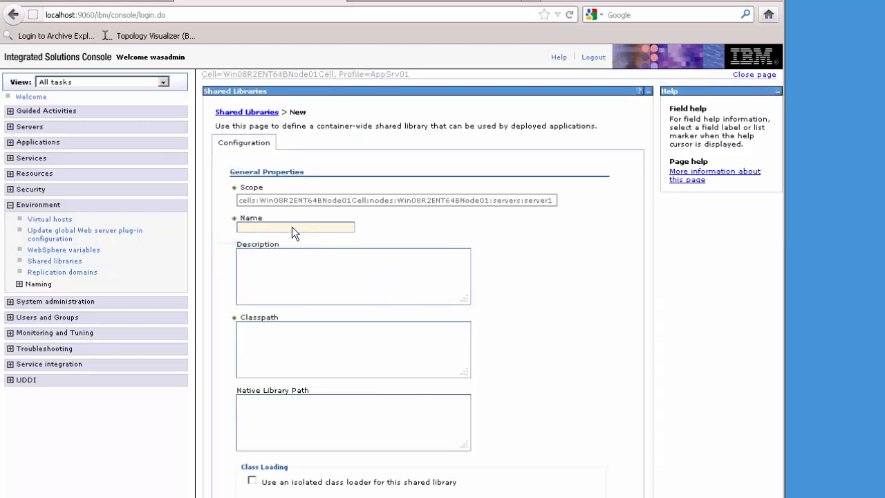
left_click(291, 229)
key("ctrl+v")
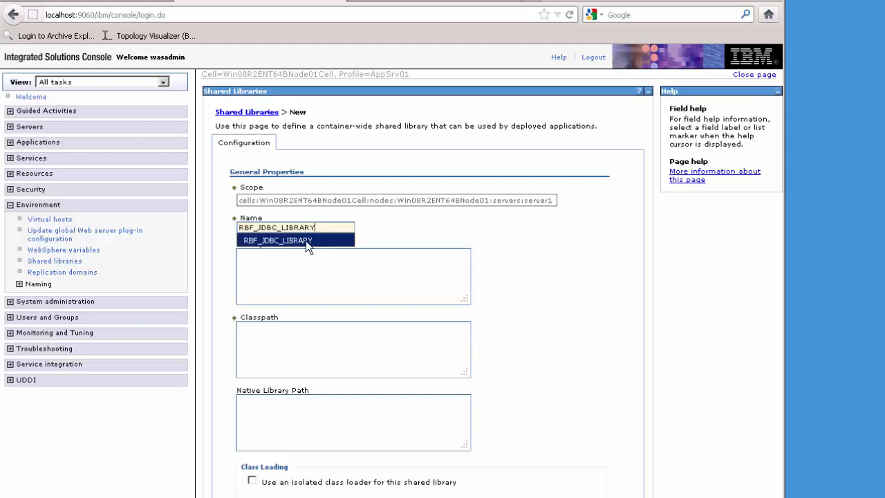
left_click(306, 240)
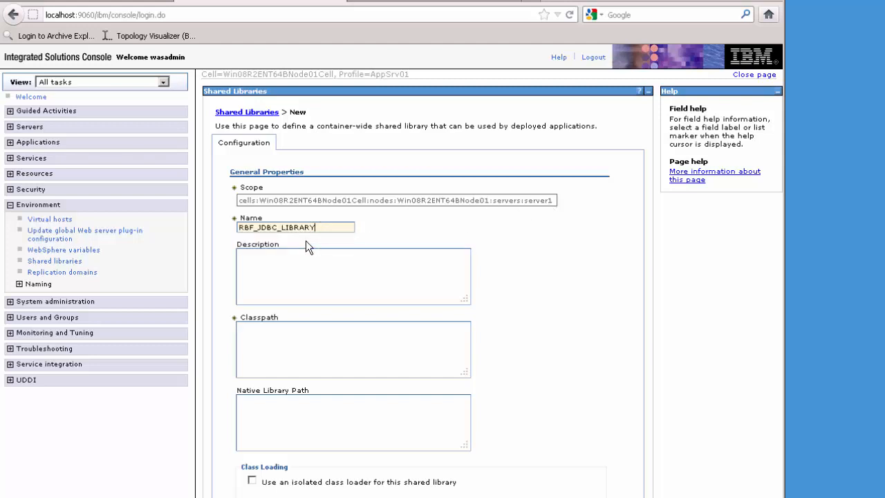
left_click(295, 344)
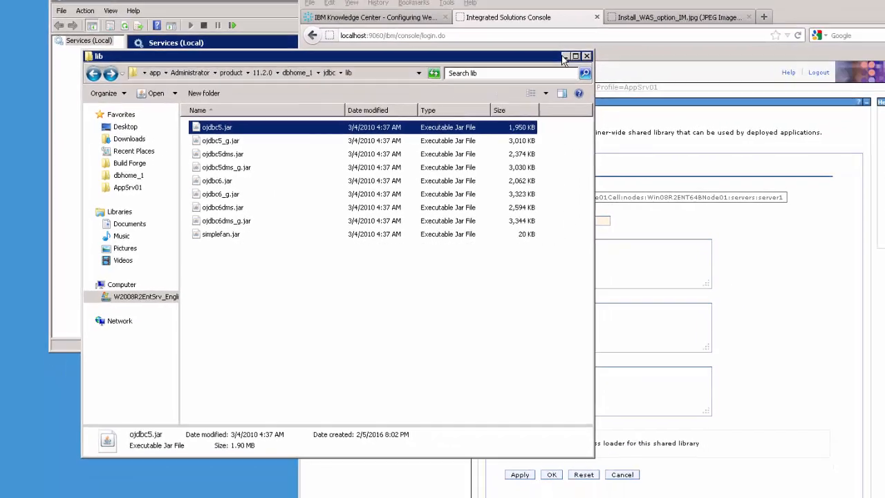
- Minimize the jar folder and copy the nine Oracle JDBC jar paths from README.txt
left_click(644, 44)
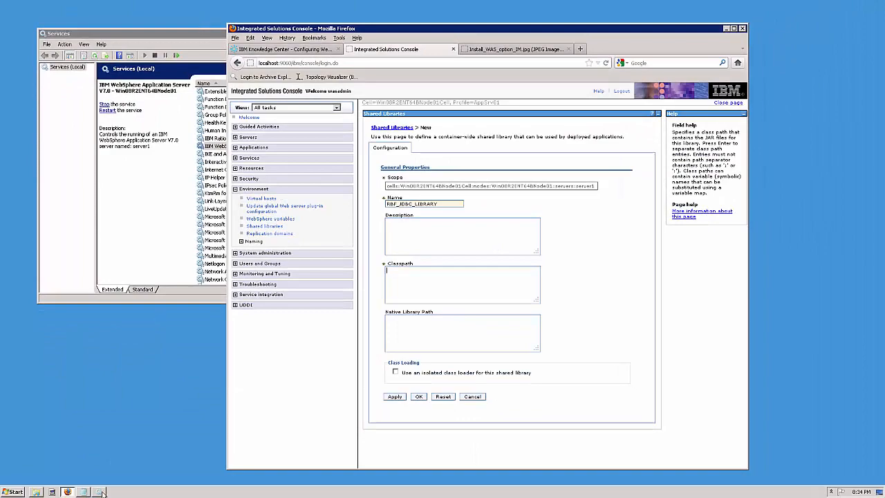
left_click(82, 491)
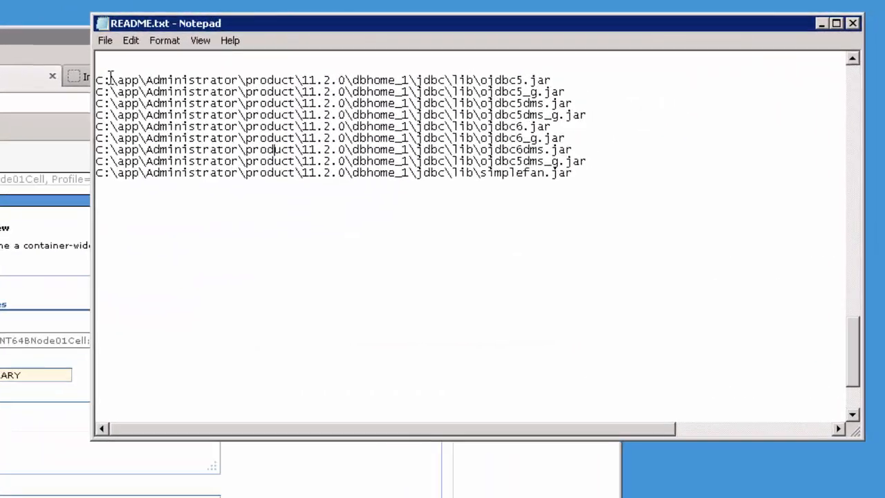
left_click_drag(96, 78, 556, 181)
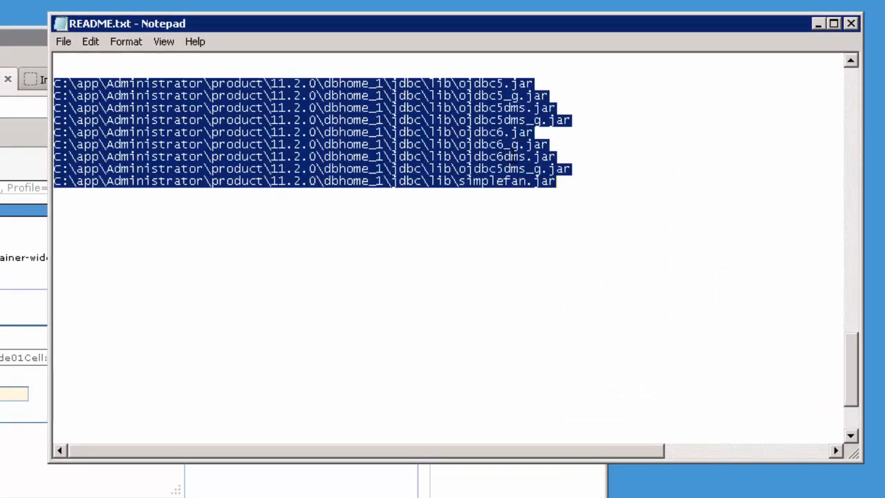
right_click(513, 157)
left_click(553, 202)
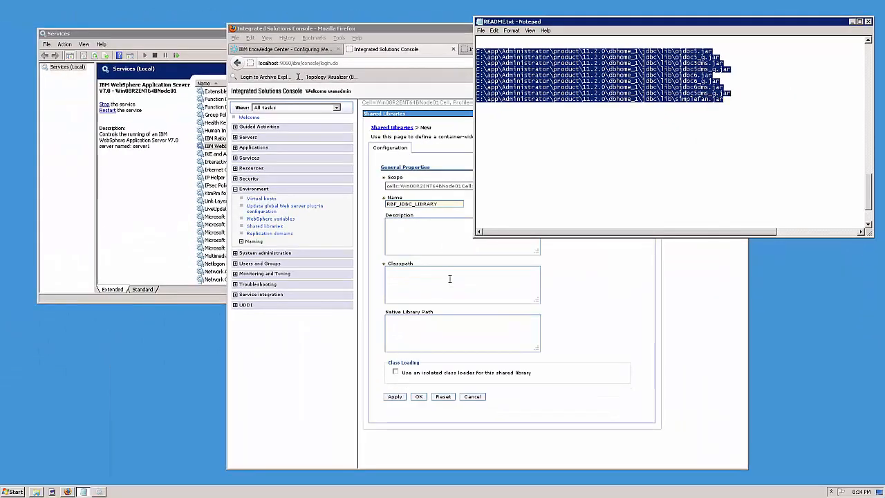
- Paste the nine JDBC jar paths as RBF_JDBC_LIBRARY's classpath, create it, and save to master configuration
left_click(450, 279)
key("ctrl+v")
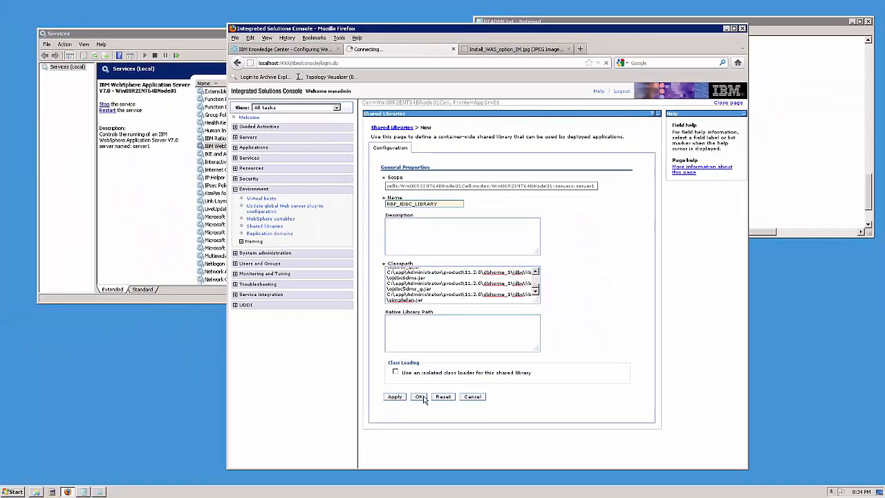
left_click(420, 397)
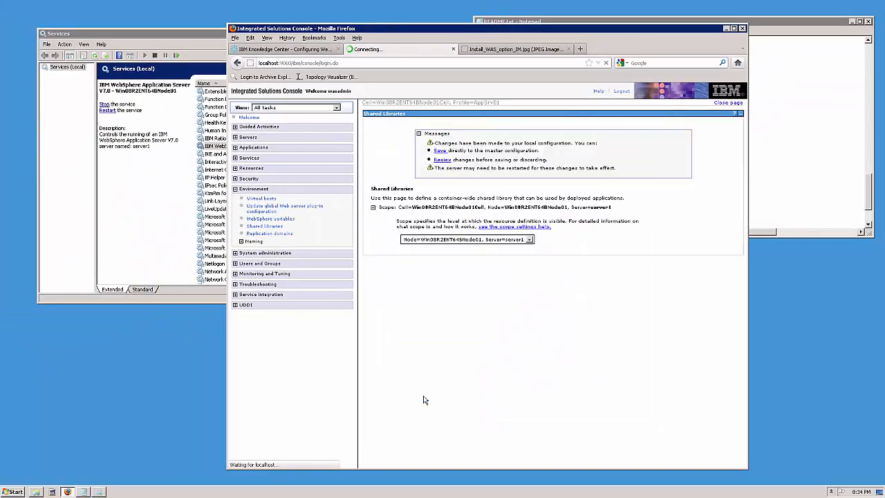
left_click(431, 151)
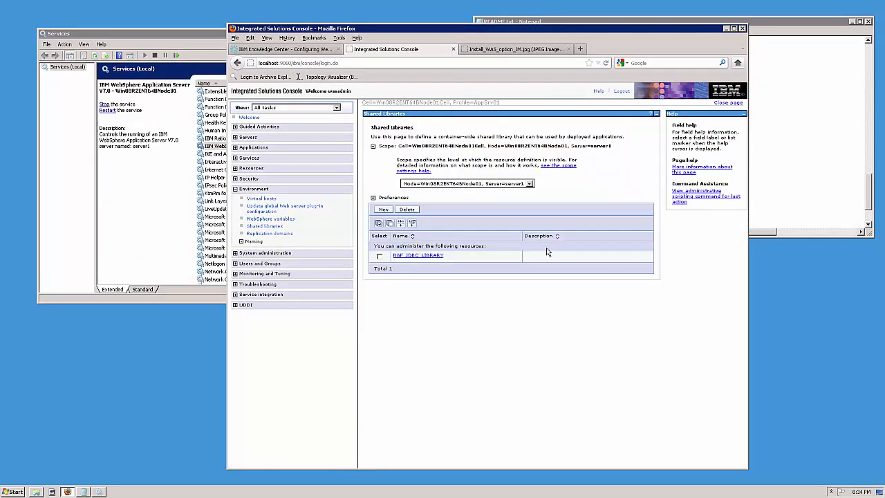
left_click(301, 50)
left_click(505, 367)
scroll(506, 368, "down", 3)
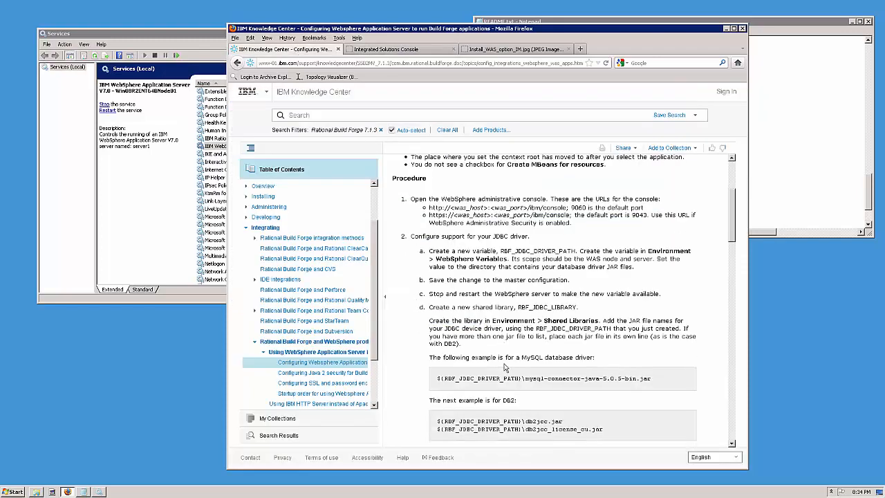
scroll(506, 368, "down", 1)
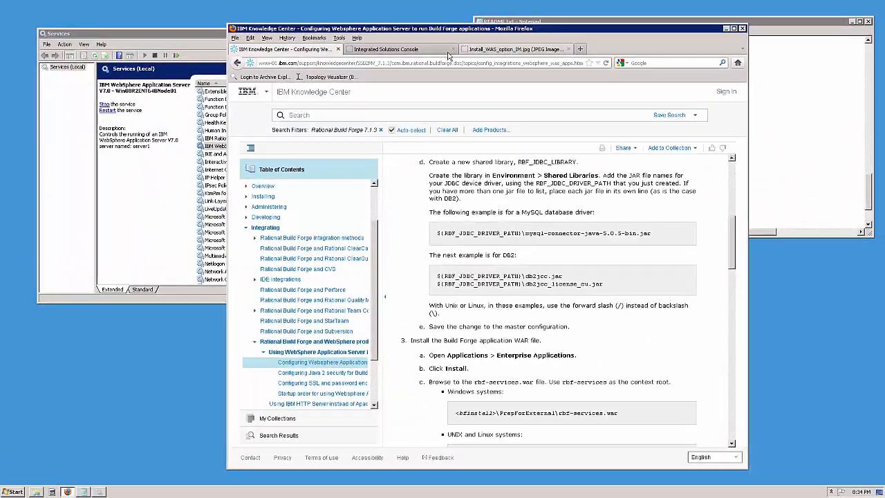
left_click(413, 50)
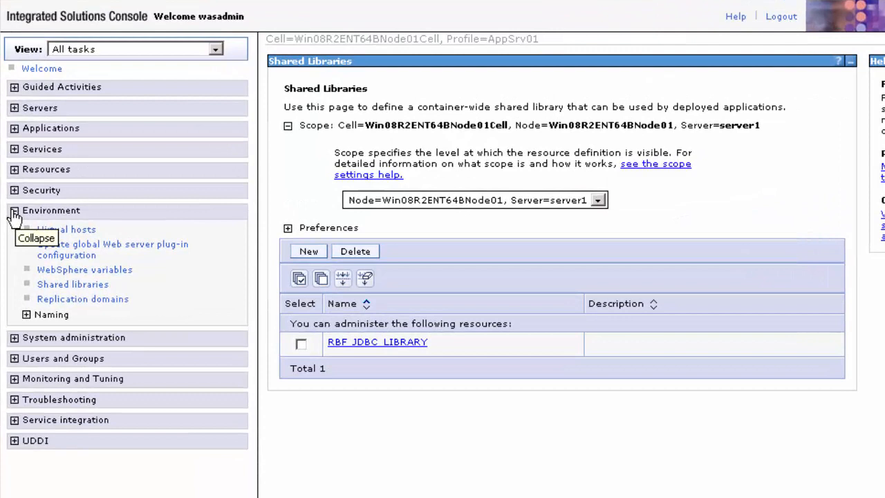
- Go to Applications > Application Types > WebSphere enterprise applications to list DefaultApplication, ivtApp and query
left_click(109, 202)
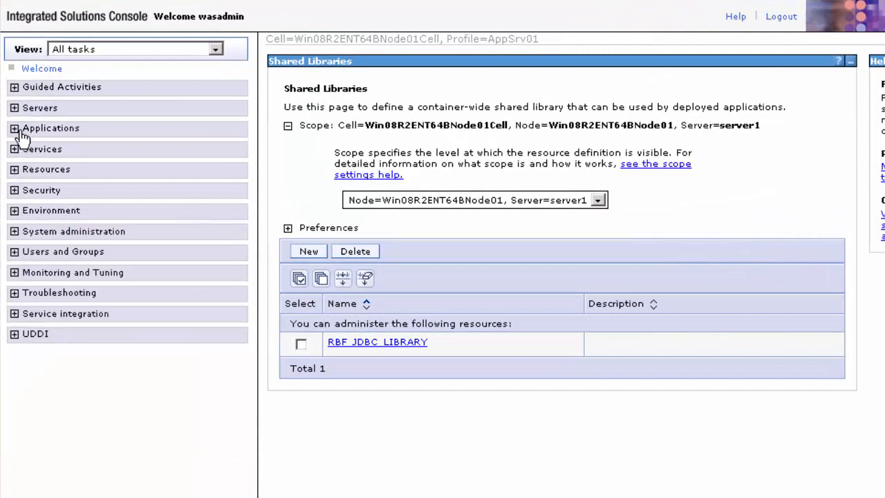
left_click(110, 136)
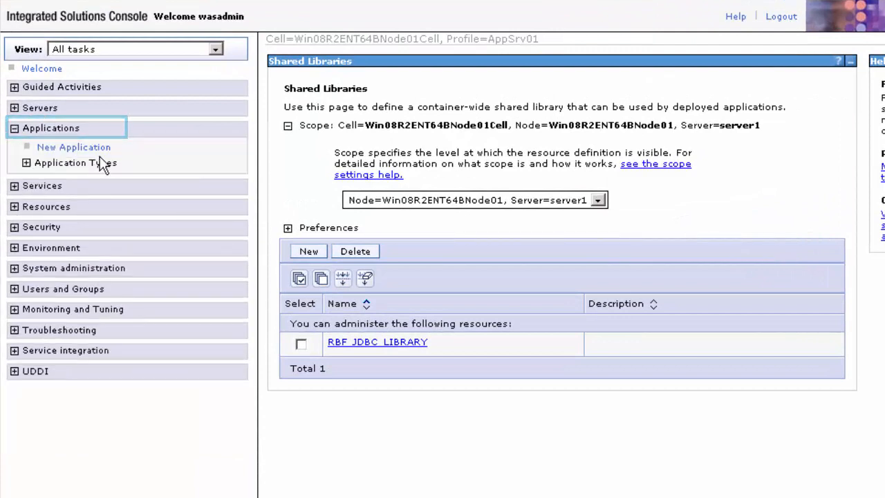
left_click(26, 163)
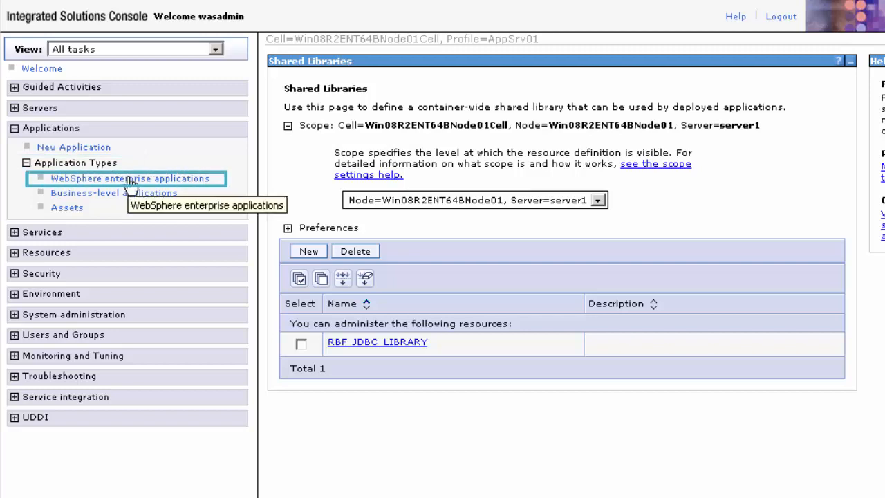
left_click(129, 182)
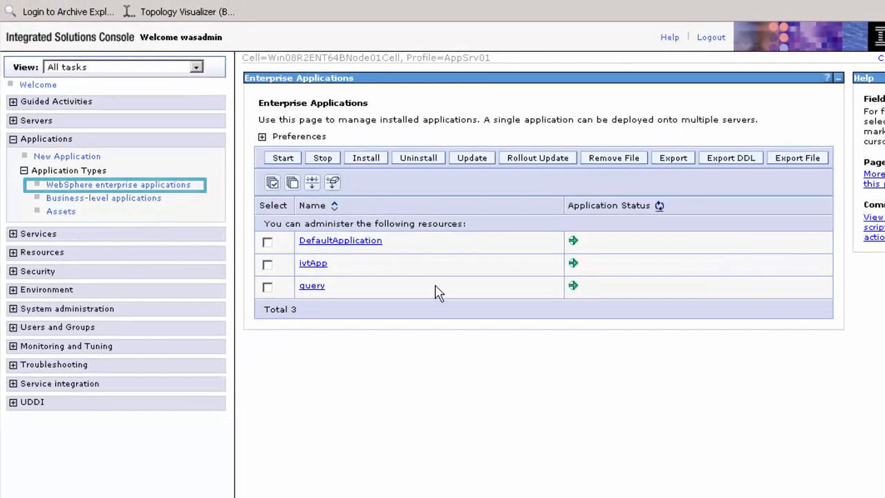
- Start a new application install, browse the Build Forge folder, cancel, and check the Install_WAS_option_IM.jpg screenshot
left_click(370, 161)
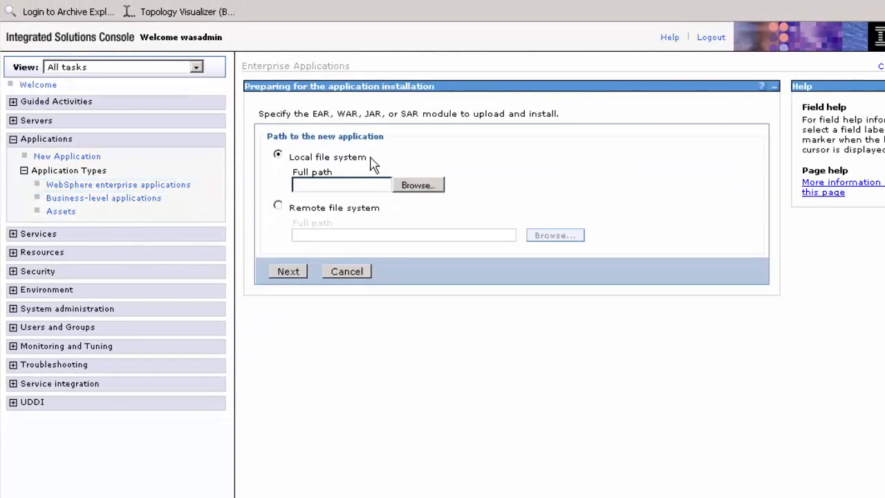
left_click(422, 187)
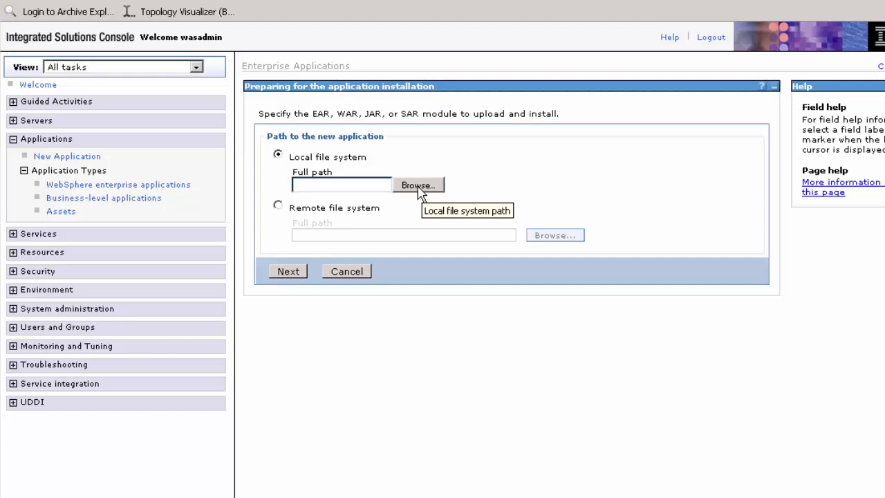
left_click(419, 192)
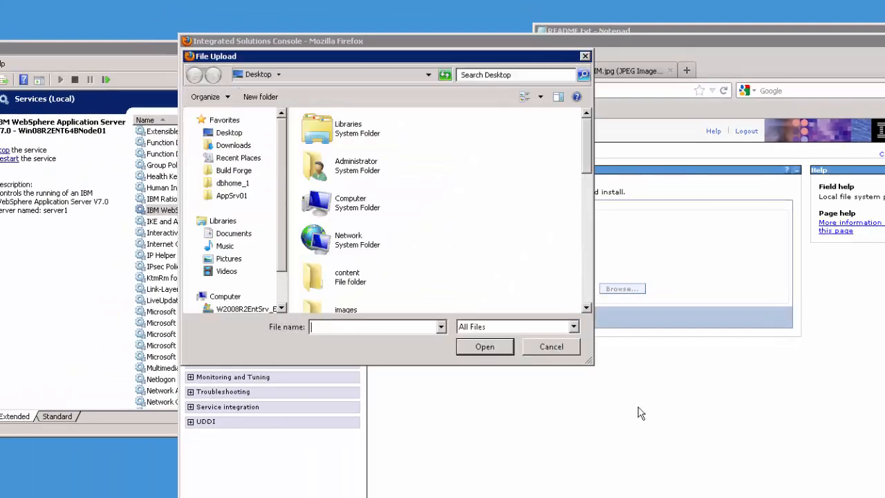
left_click(233, 171)
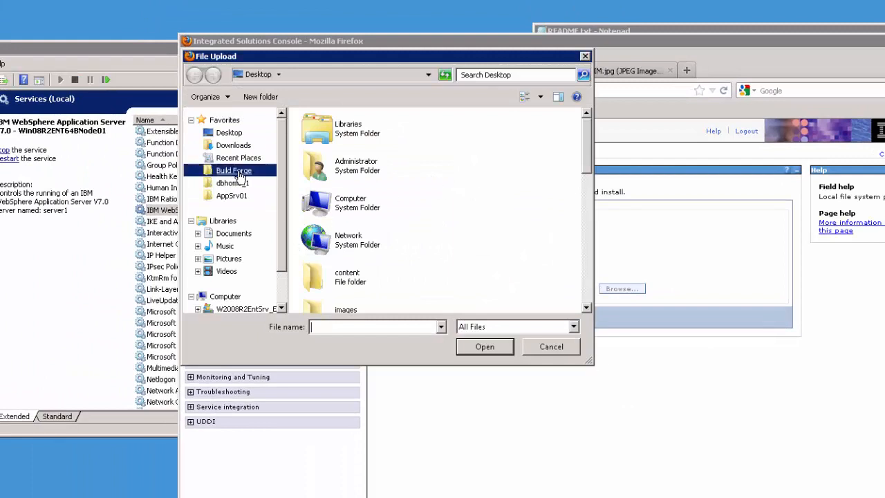
scroll(586, 164, "down", 3)
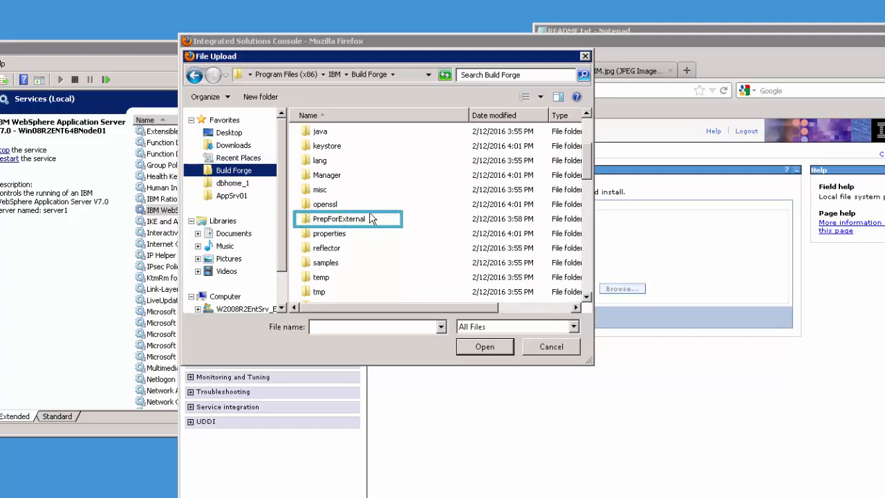
left_click(645, 70)
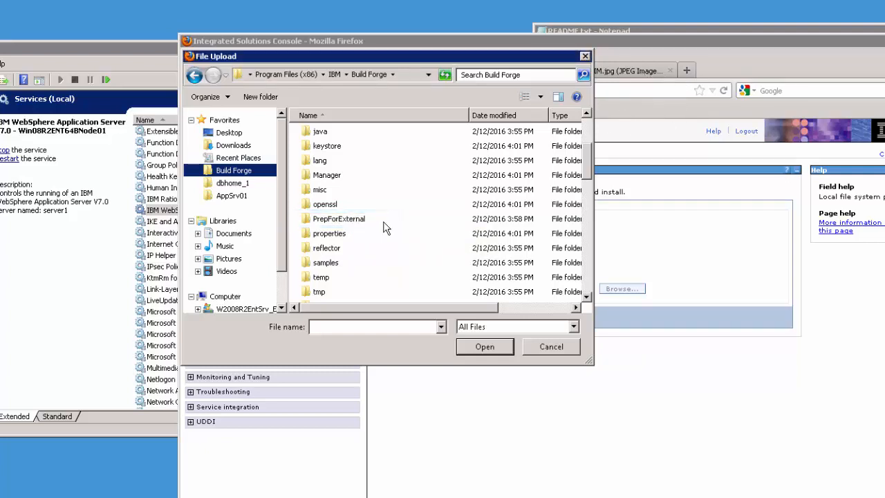
left_click(551, 346)
left_click(636, 70)
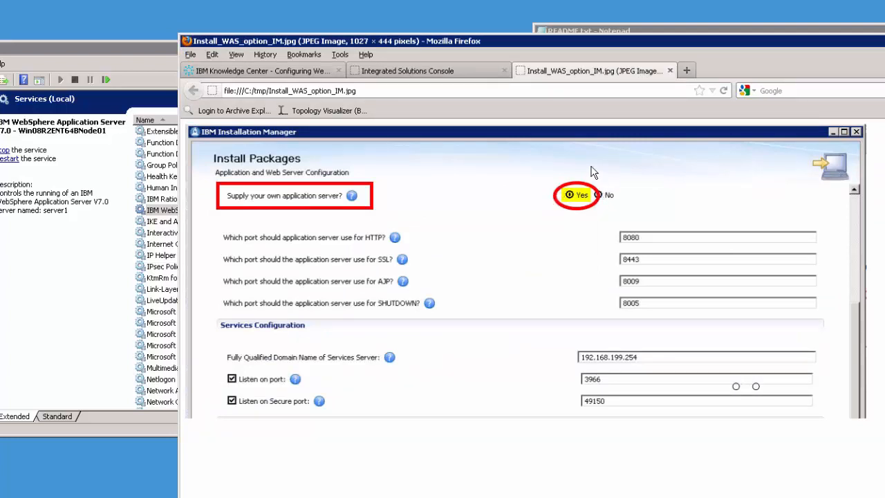
left_click(454, 71)
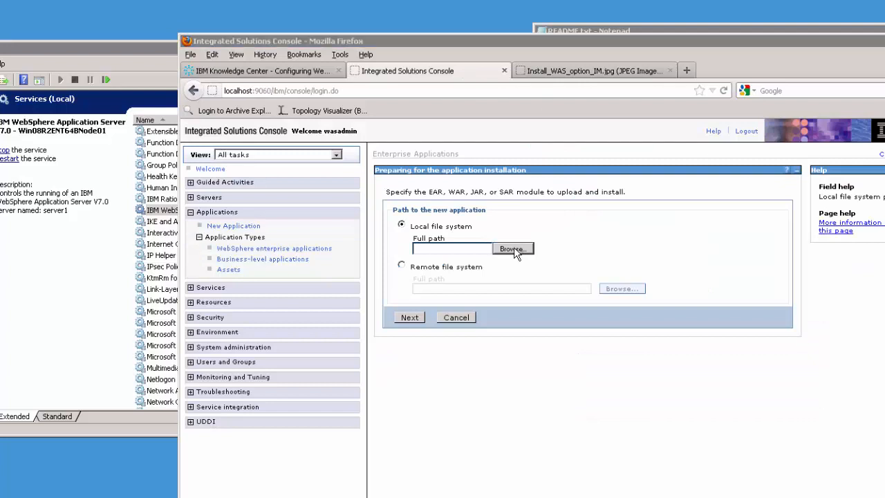
- Upload rbf-services.war from the Build Forge PrepForExternal folder as the module and continue
left_click(517, 249)
left_click(234, 171)
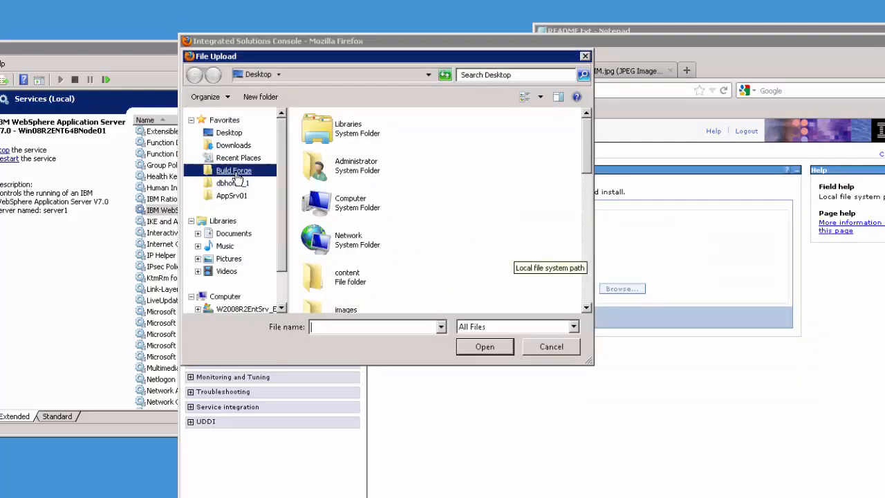
left_click(340, 237)
scroll(338, 235, "down", 3)
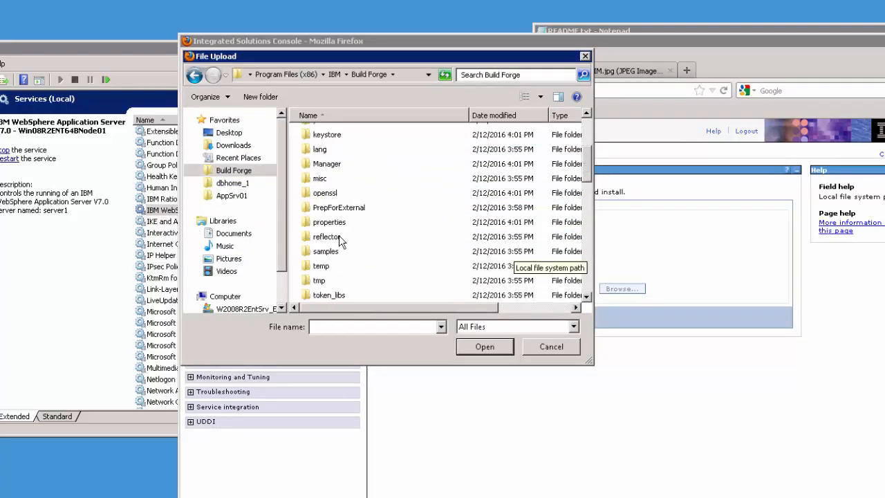
left_click(357, 211)
double_click(357, 209)
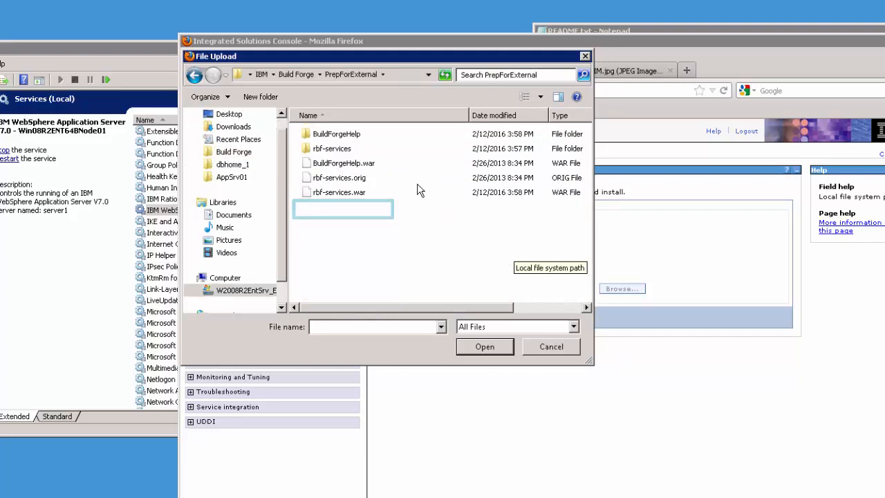
left_click(352, 194)
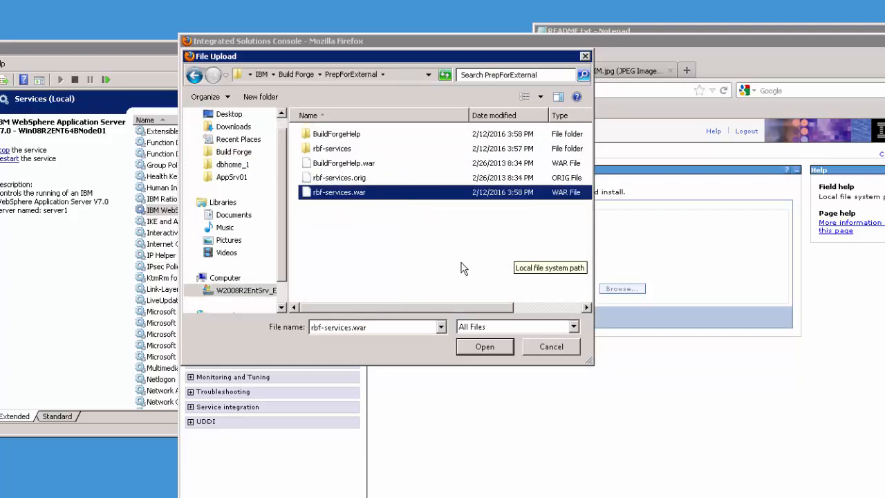
left_click(484, 346)
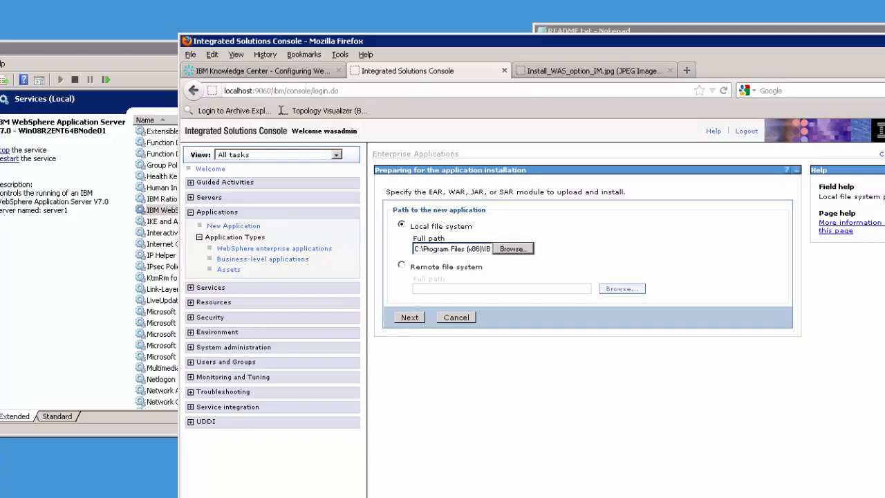
left_click(409, 319)
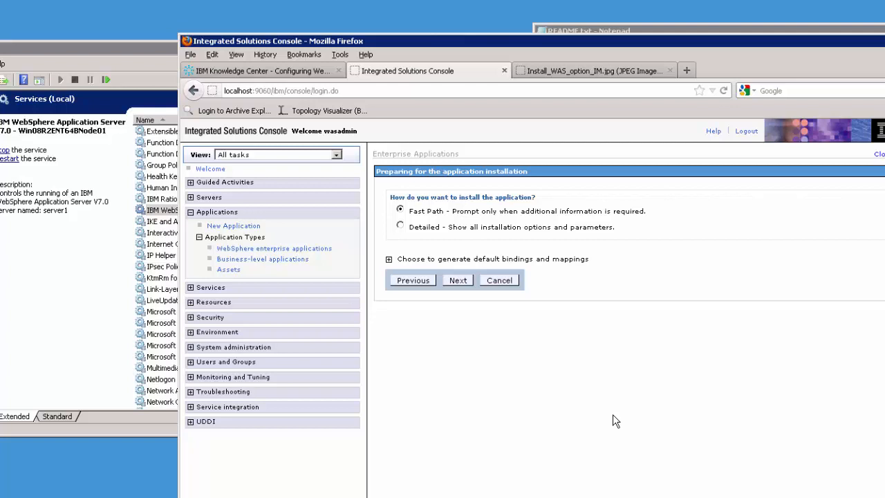
- Keep Fast Path, clear 'Create MBeans for resources', and continue to Step 1 module mapping
left_click(459, 280)
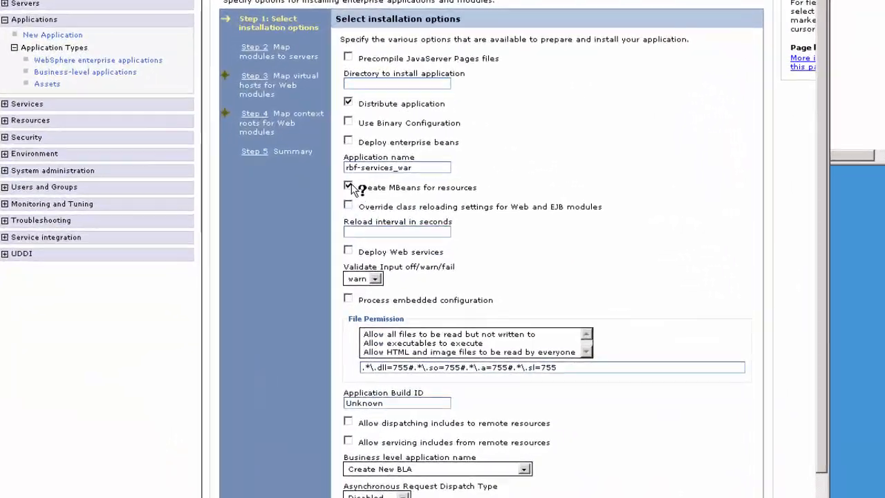
left_click(417, 225)
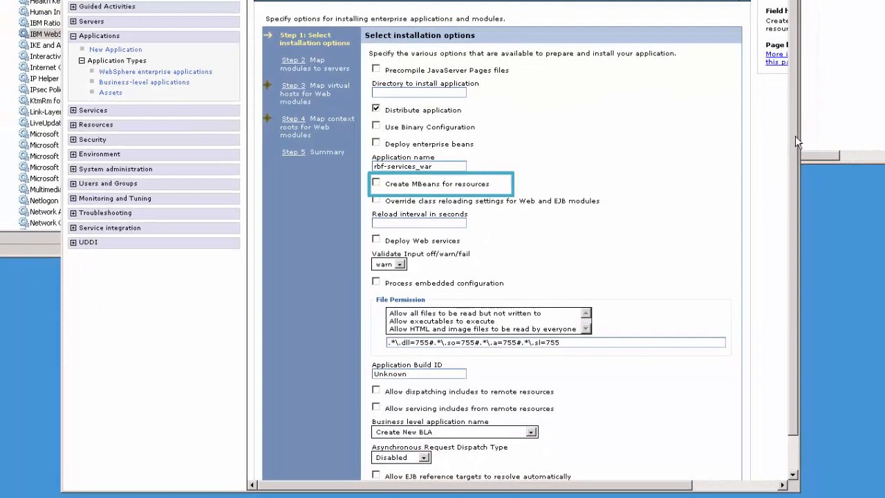
scroll(795, 136, "down", 2)
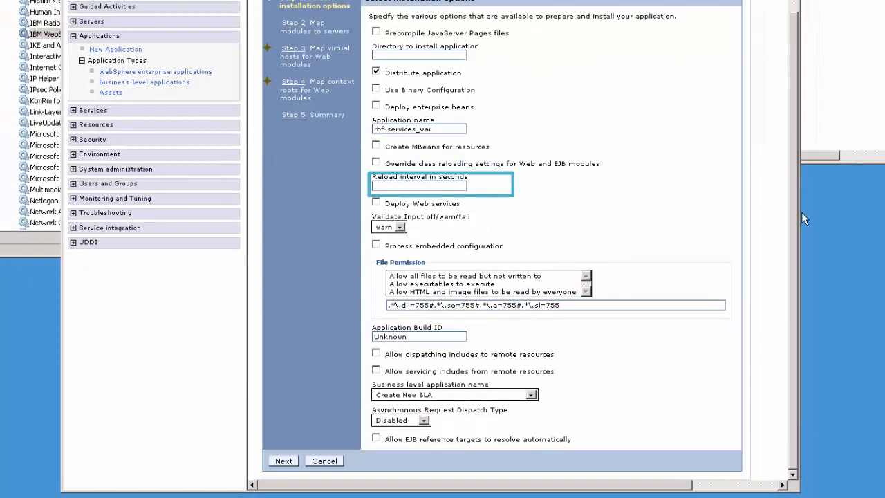
left_click(284, 461)
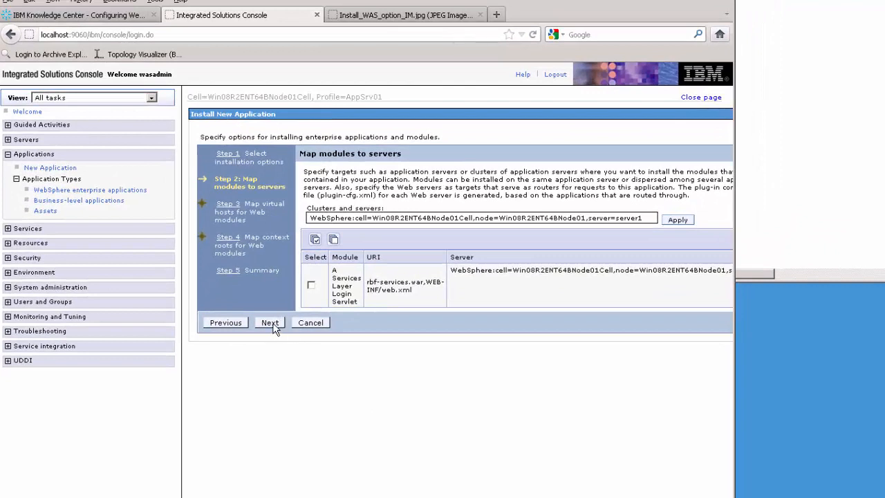
- Accept the default server, virtual host and context root mappings, then Finish installing rbf-services_war
left_click(271, 324)
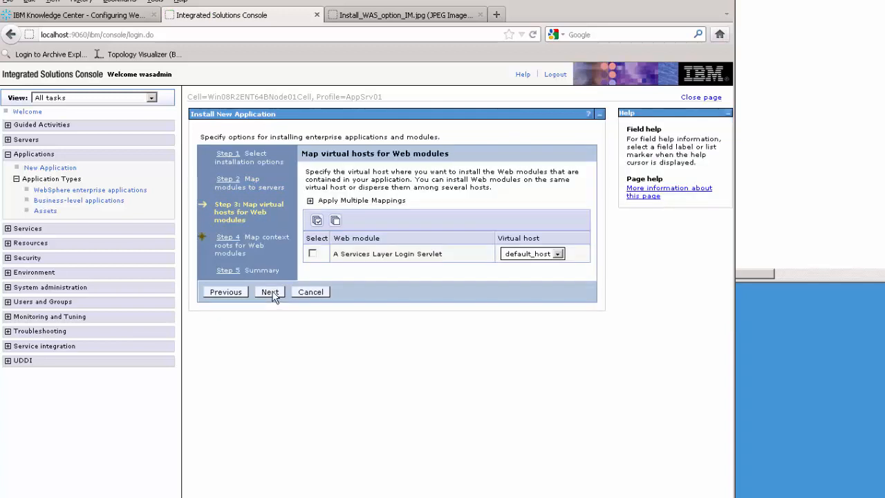
left_click(271, 293)
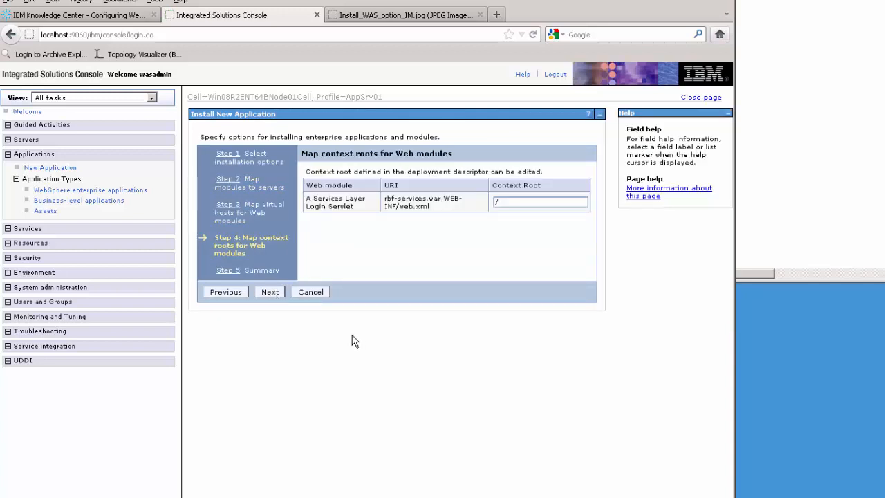
left_click(270, 292)
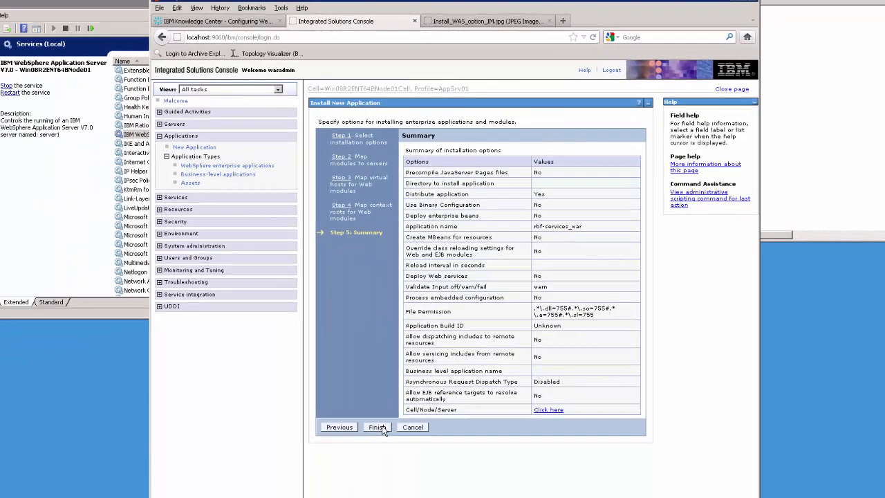
left_click(378, 427)
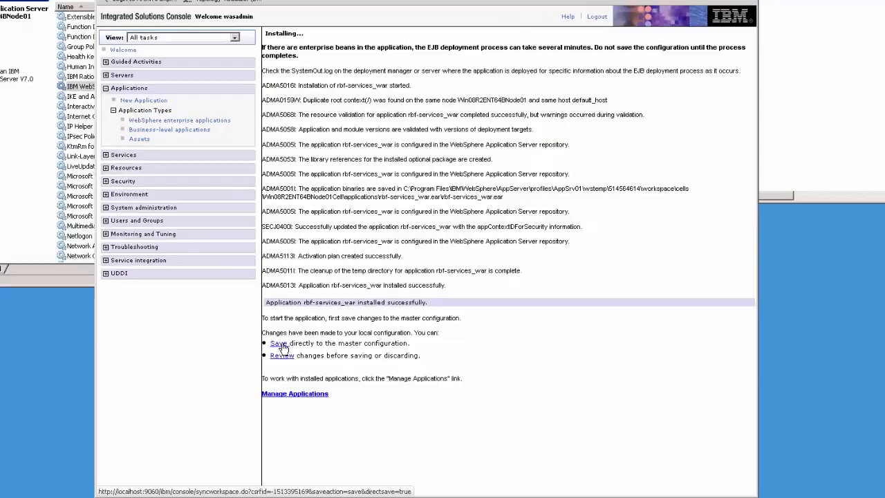
- Save rbf-services_war directly to the master configuration so it is listed as stopped
left_click(216, 340)
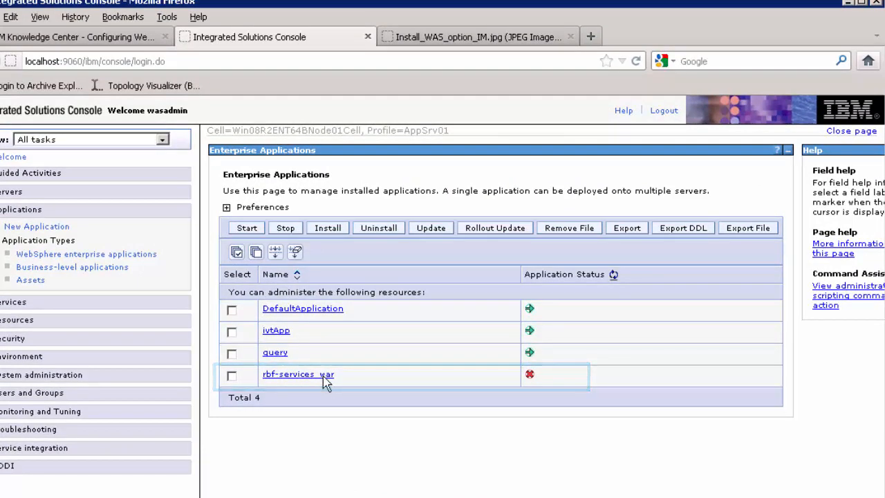
- Start another install with BuildForgeHelp.war as the uploaded module and continue to the install method
left_click(329, 230)
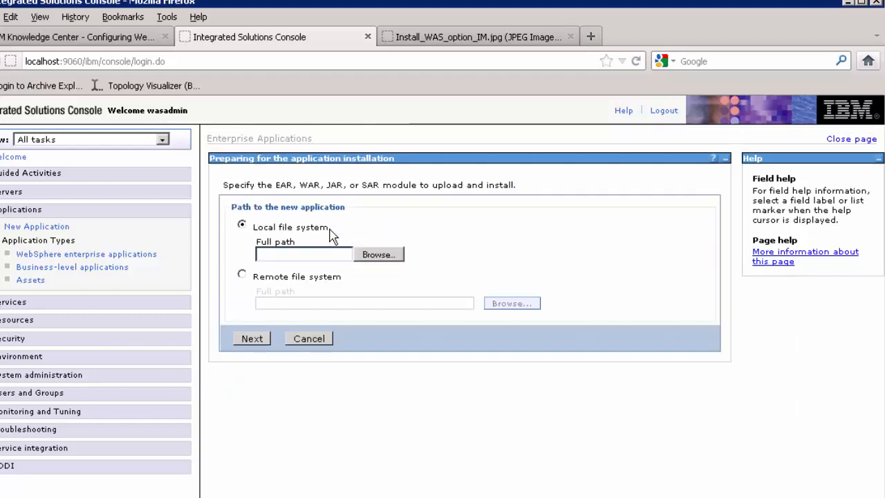
left_click(379, 259)
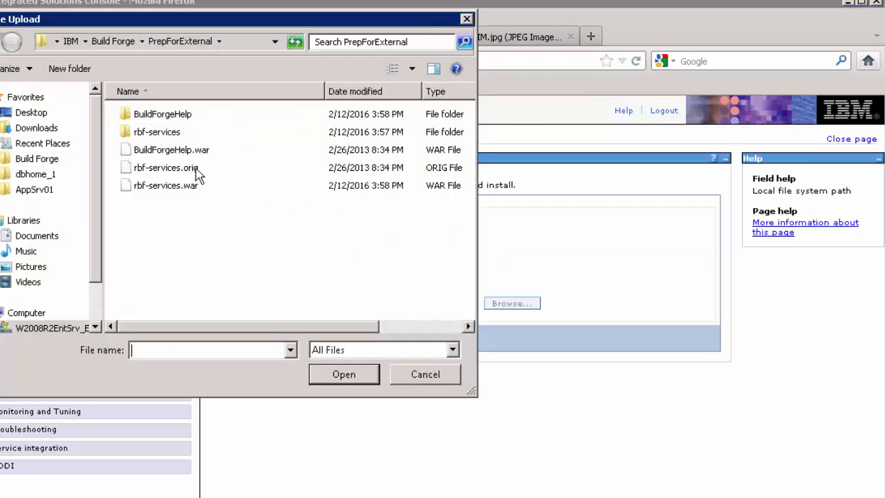
left_click(174, 150)
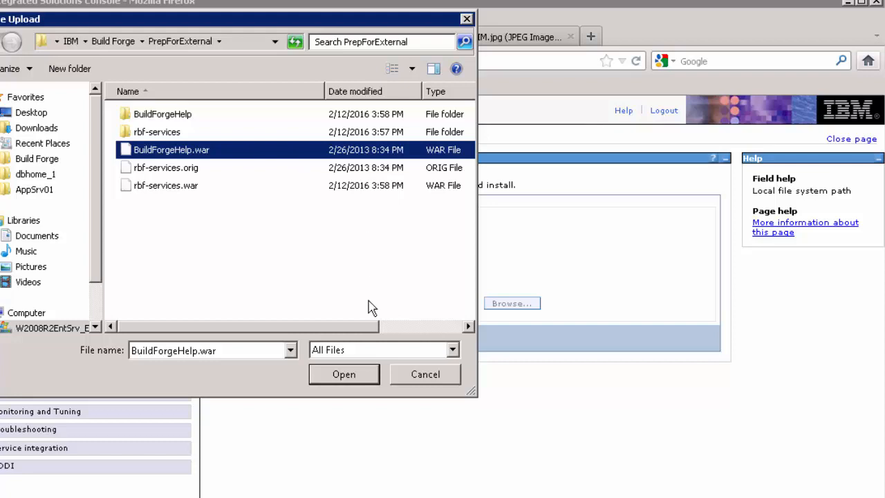
left_click(344, 375)
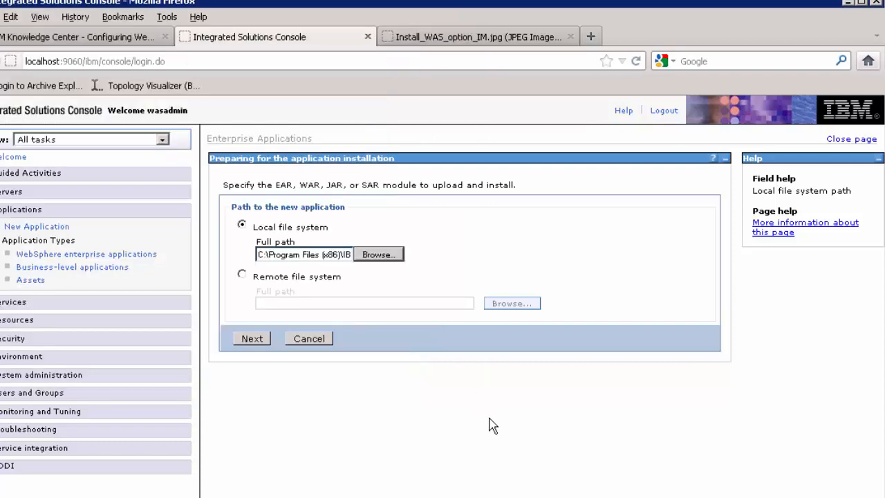
left_click(253, 339)
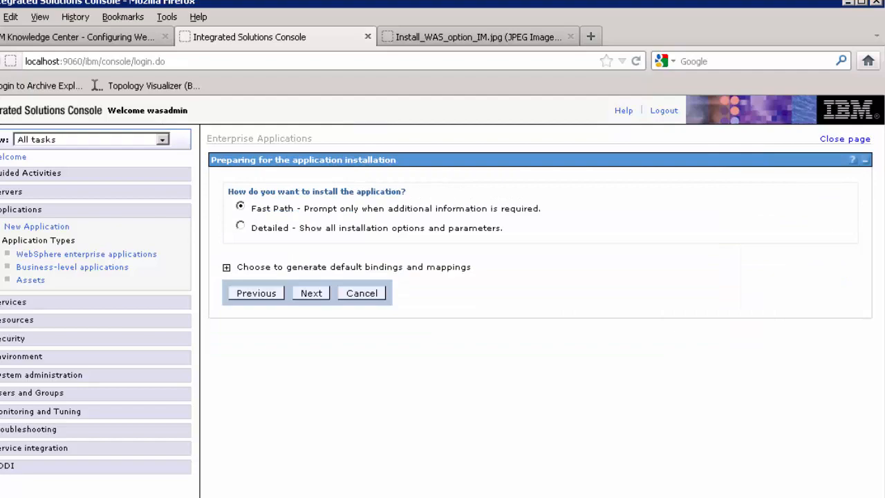
- Use Fast Path with 'Create MBeans for resources' cleared, accepting default server, virtual host and context-root mappings
left_click(309, 298)
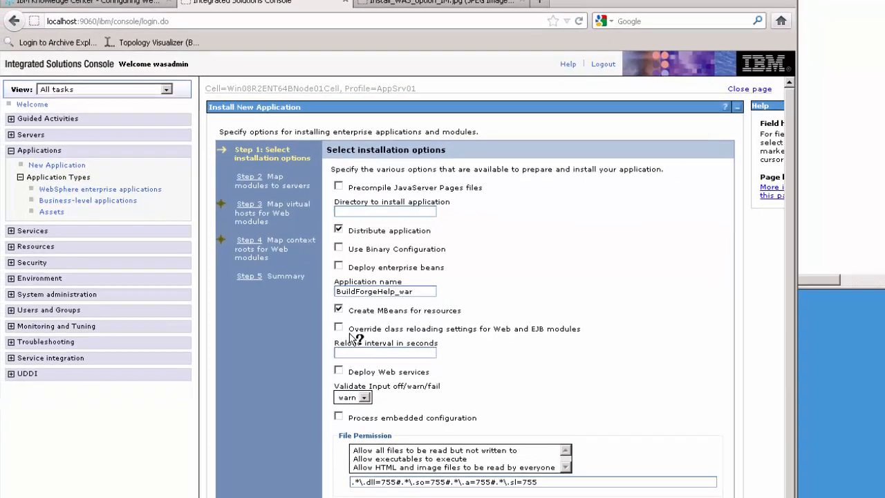
left_click(338, 308)
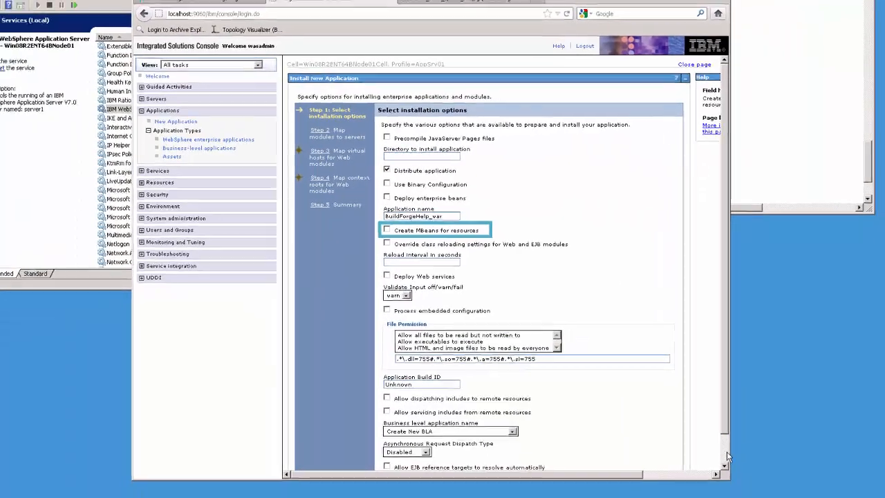
left_click(726, 450)
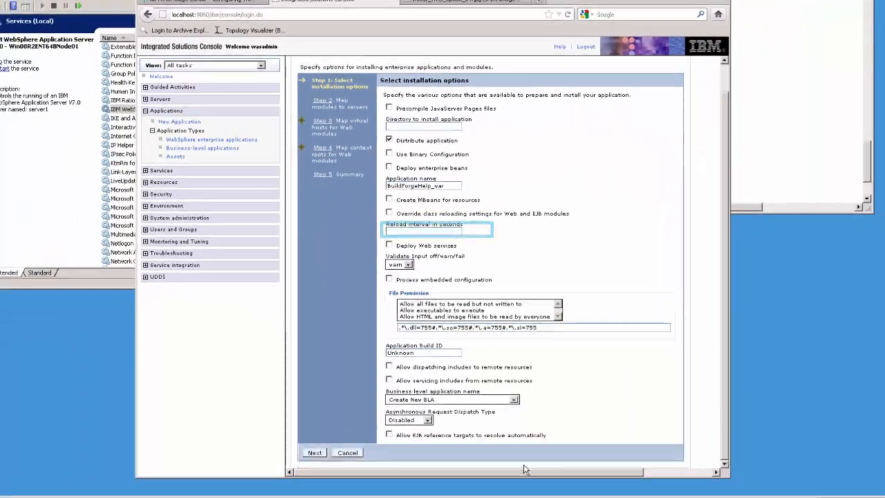
left_click(314, 454)
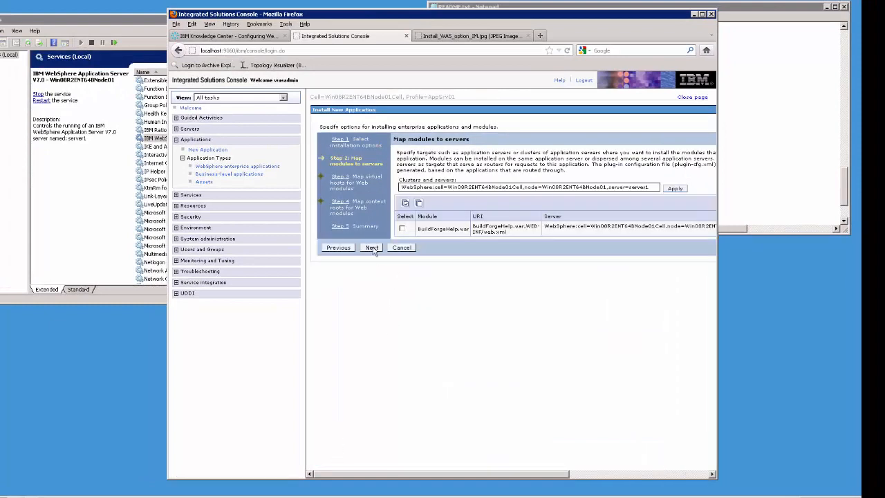
left_click(372, 248)
left_click(372, 243)
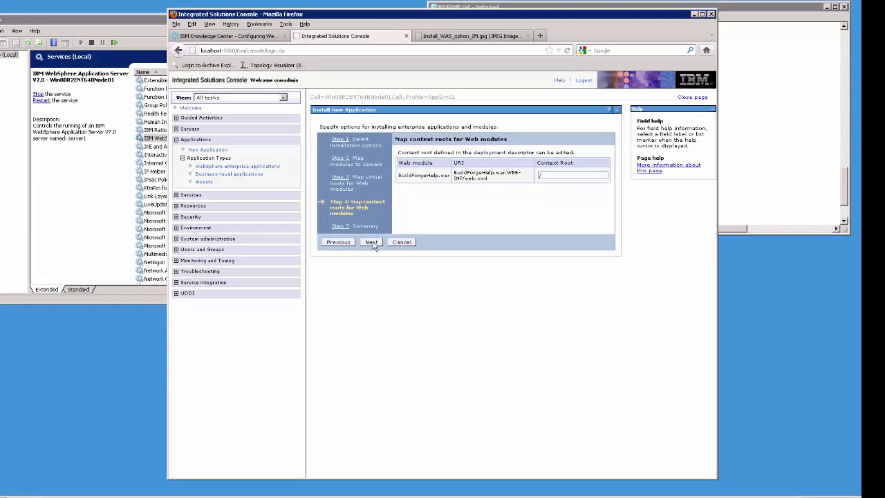
left_click(372, 243)
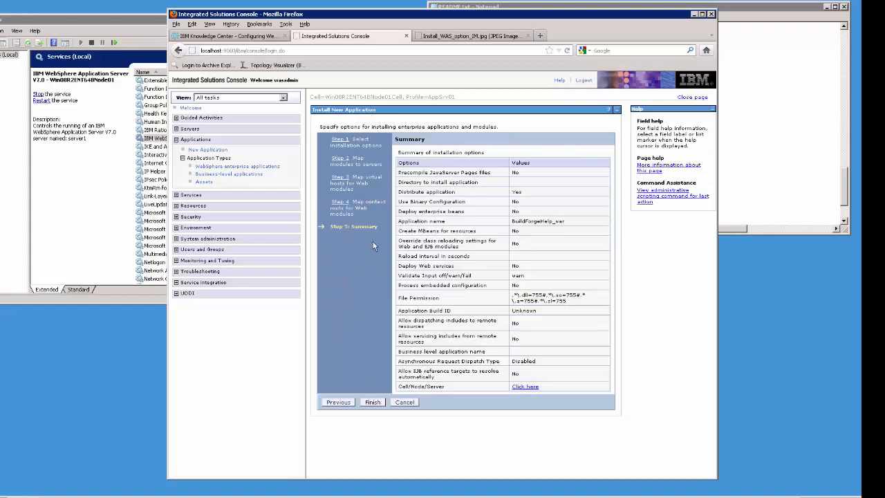
- Finish the BuildForgeHelp_war install and save it, bringing the enterprise applications list to five
left_click(373, 402)
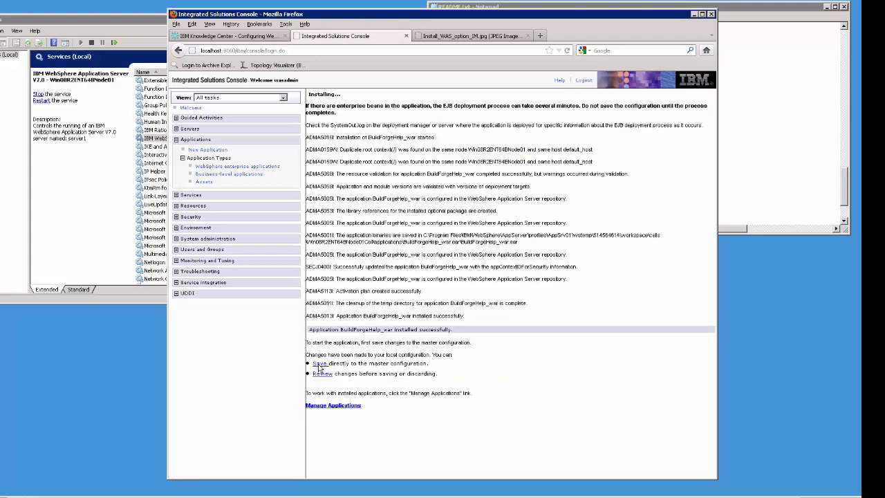
left_click(319, 364)
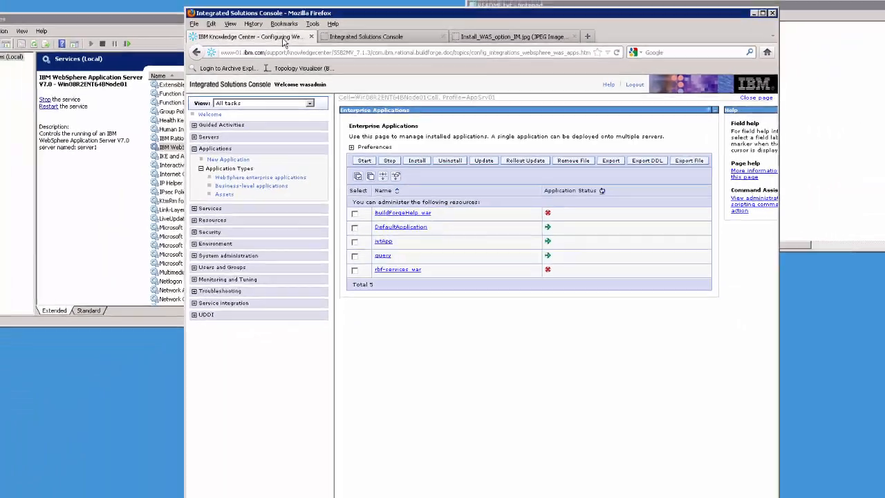
- Return to the configuration article and copy the name RBF_JDBC_LIBRARY from step 5
left_click(287, 49)
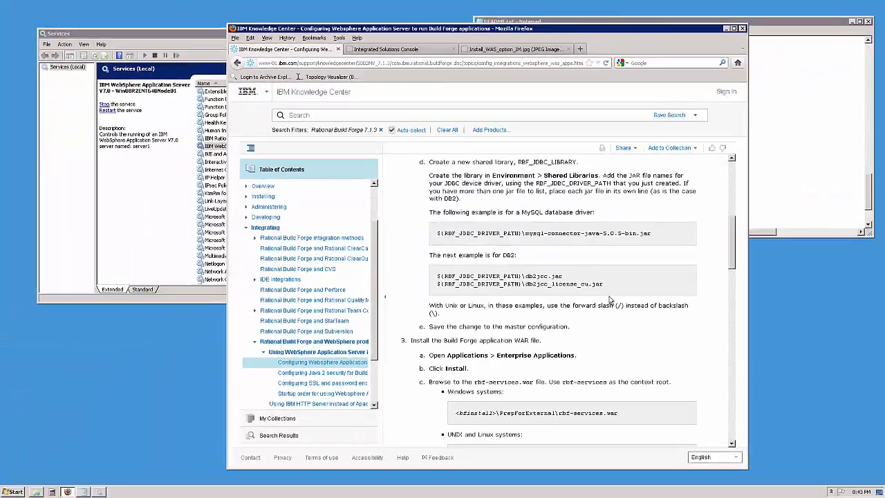
scroll(522, 352, "down", 2)
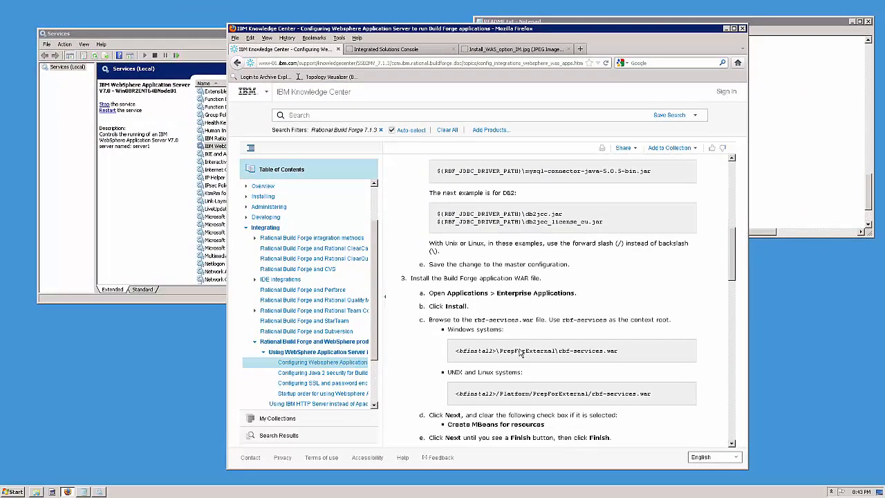
scroll(522, 353, "down", 1)
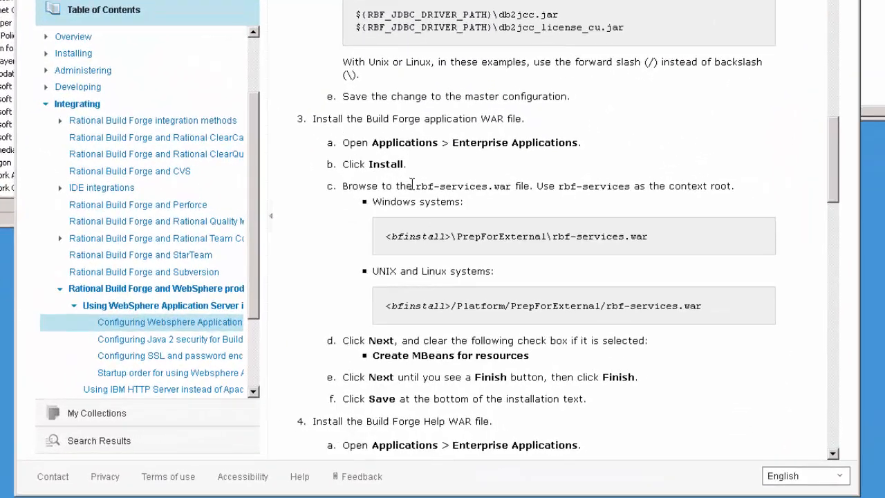
scroll(418, 299, "down", 3)
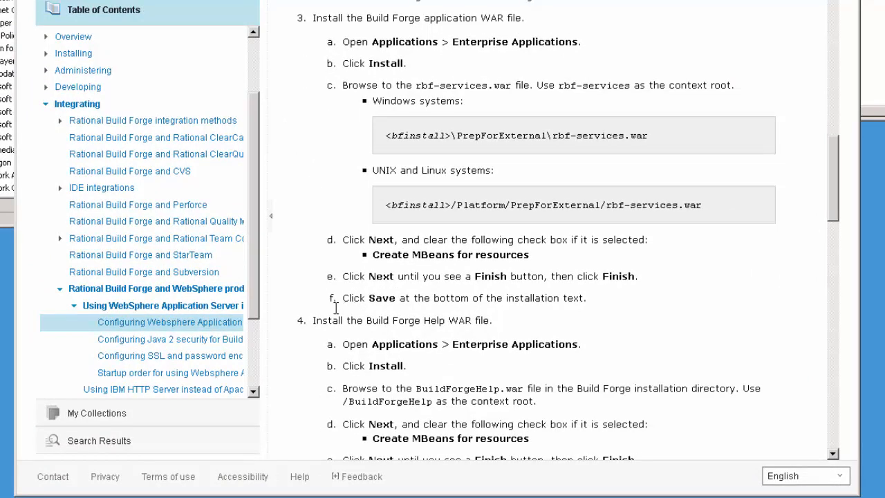
scroll(476, 316, "down", 2)
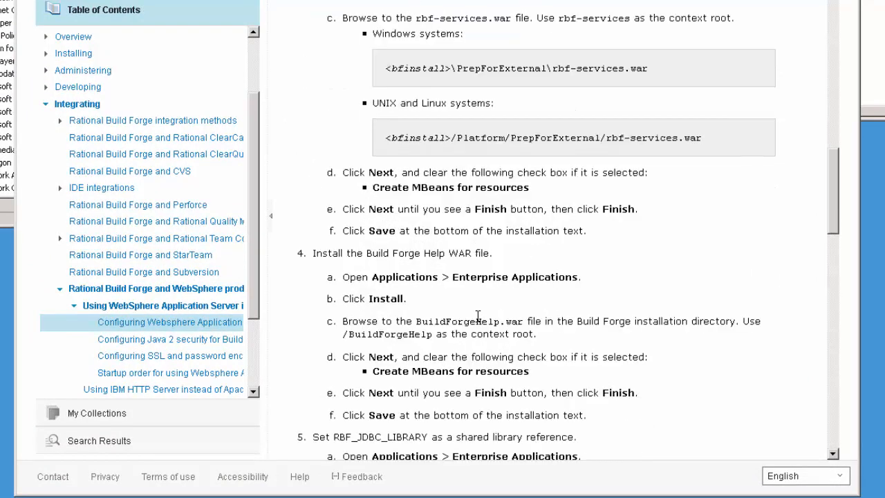
scroll(477, 315, "down", 5)
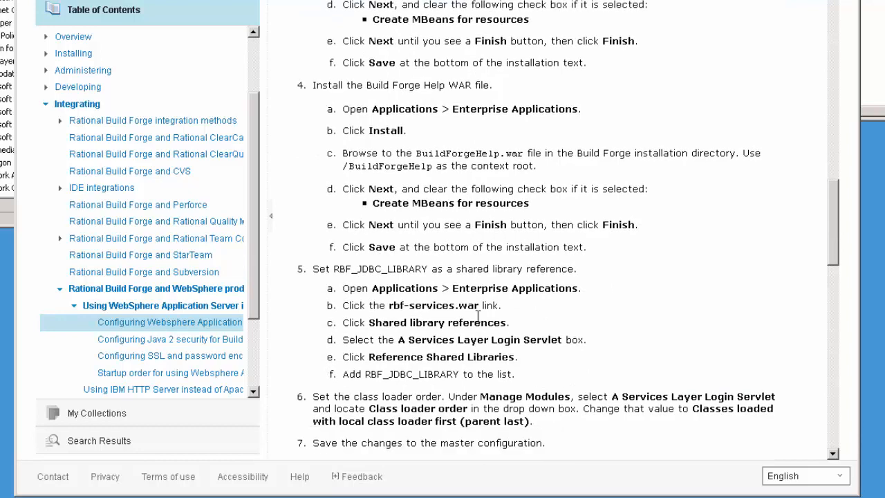
scroll(578, 240, "down", 1)
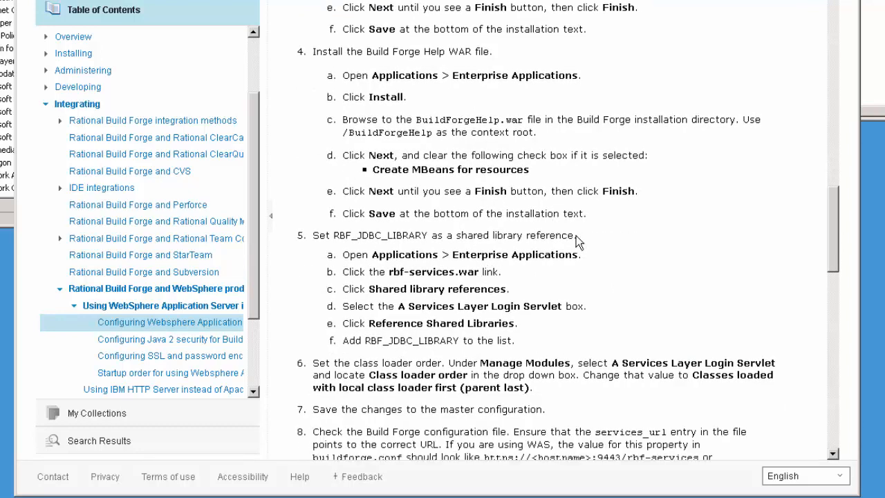
scroll(578, 241, "down", 1)
scroll(598, 239, "up", 2)
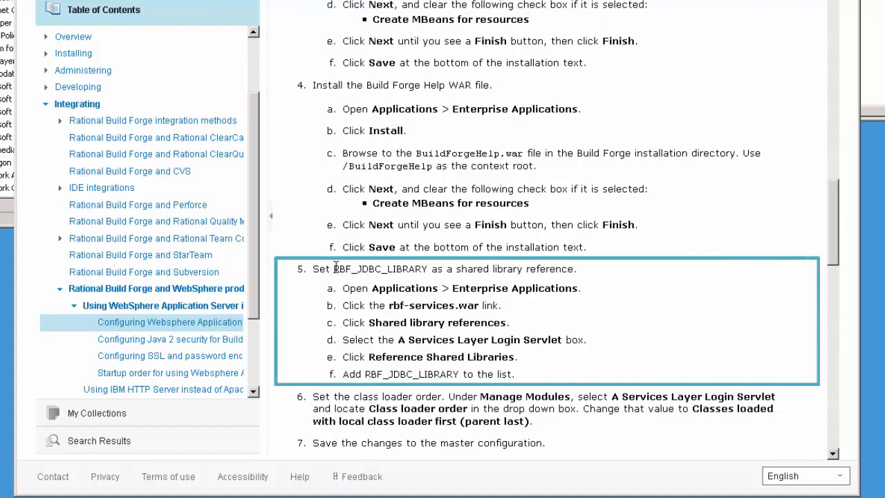
left_click_drag(332, 268, 427, 269)
right_click(405, 269)
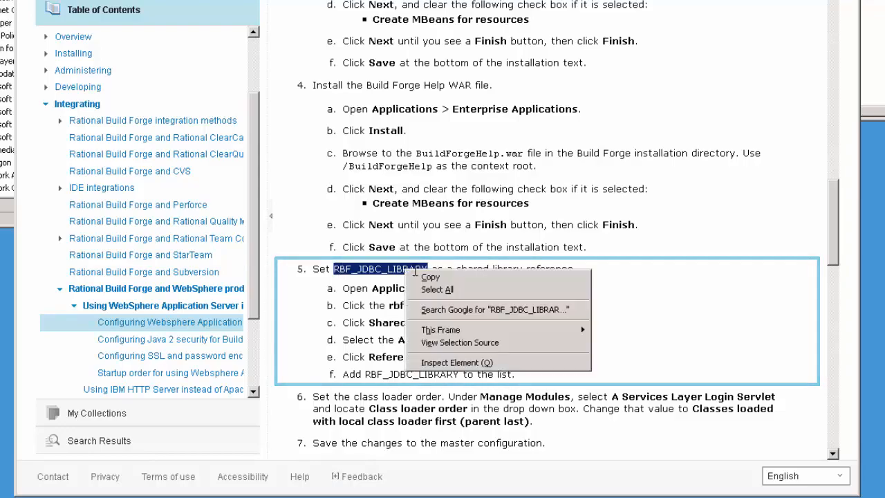
left_click(430, 275)
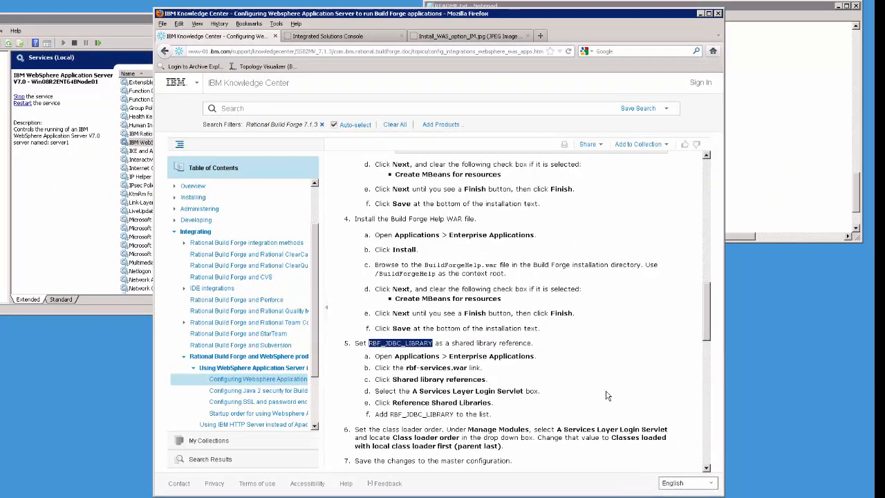
- In the WebSphere console, list the enterprise applications and open rbf-services_war
left_click(336, 38)
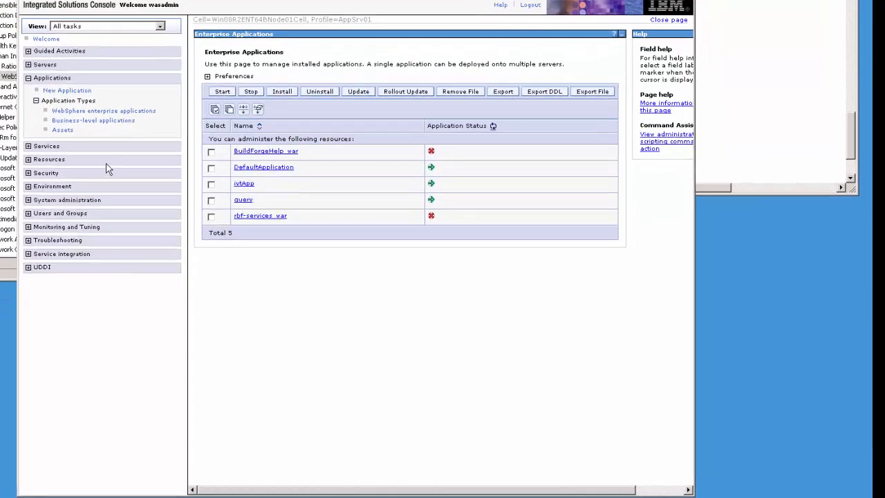
left_click(38, 70)
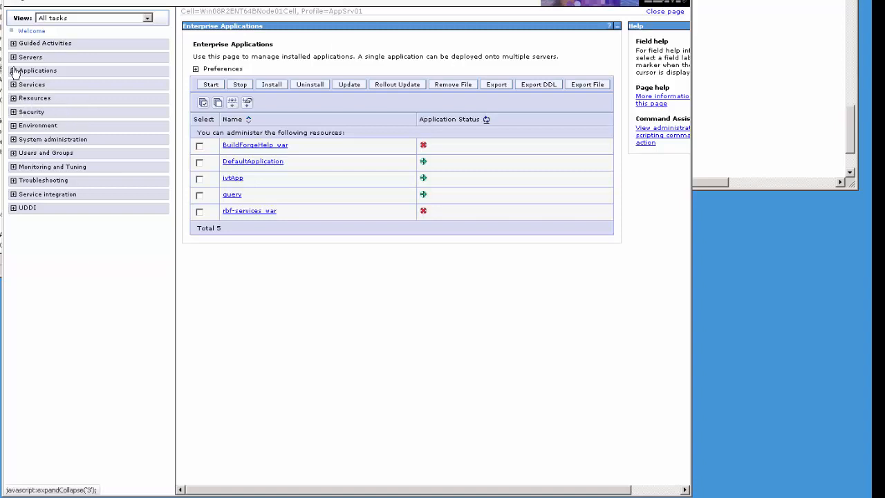
left_click(14, 71)
left_click(61, 104)
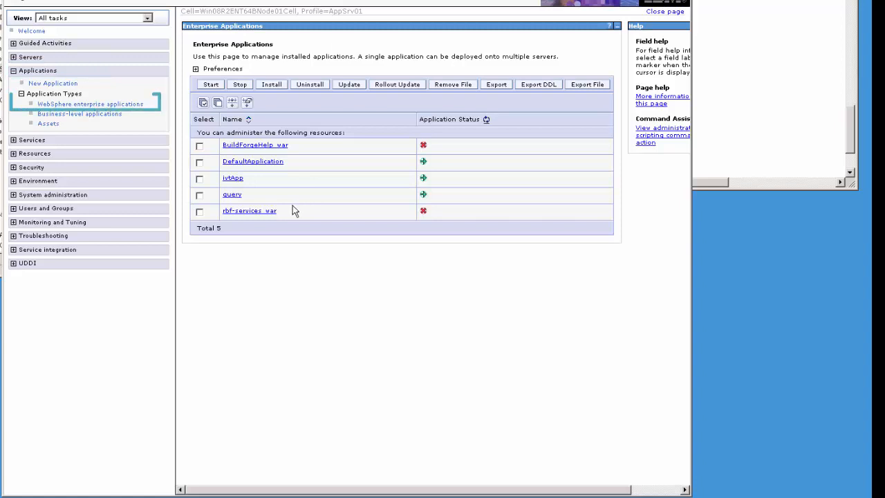
left_click(247, 211)
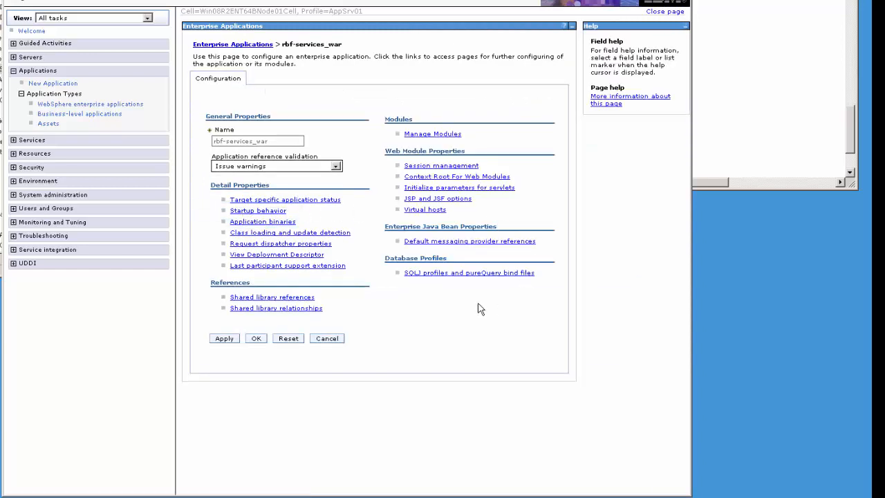
left_click(295, 298)
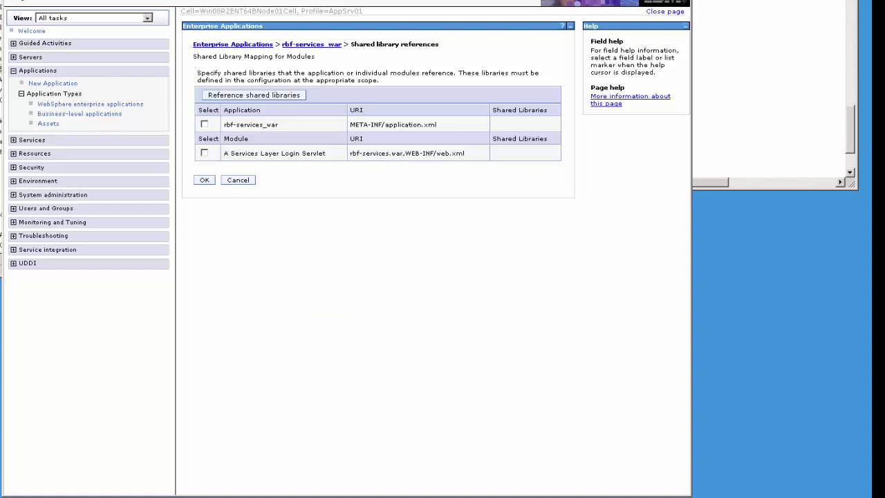
left_click(204, 154)
left_click(205, 181)
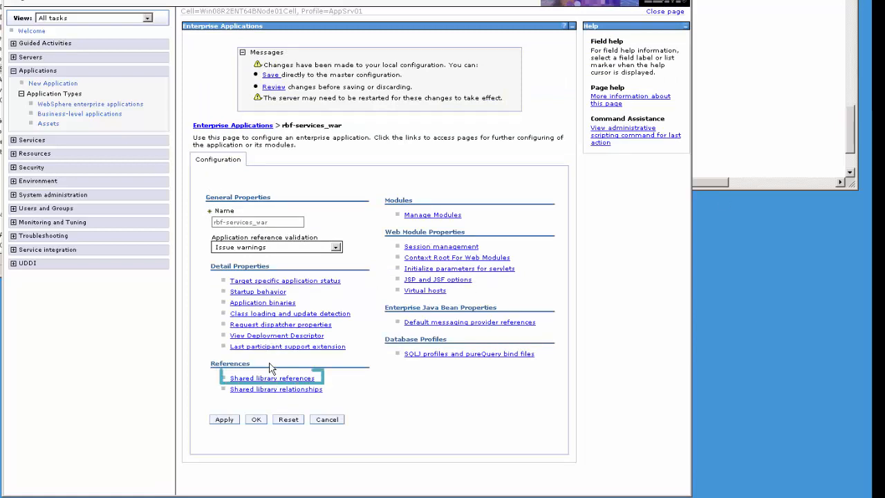
left_click(282, 379)
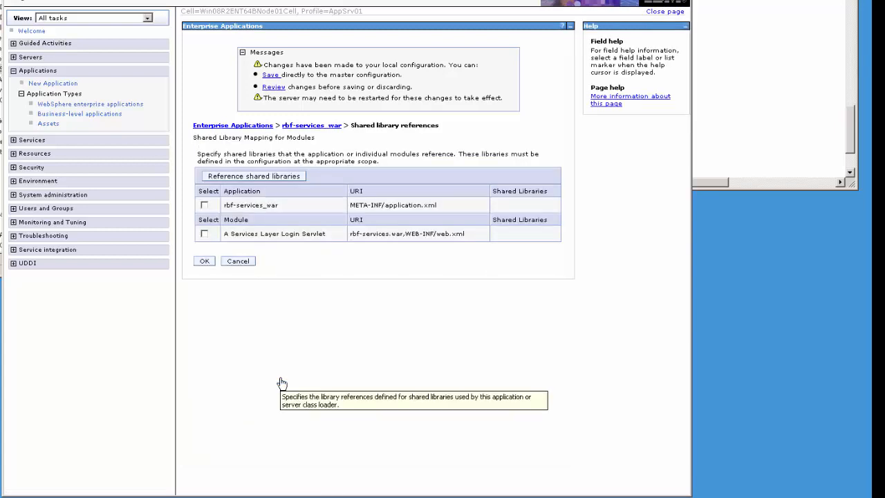
left_click(204, 233)
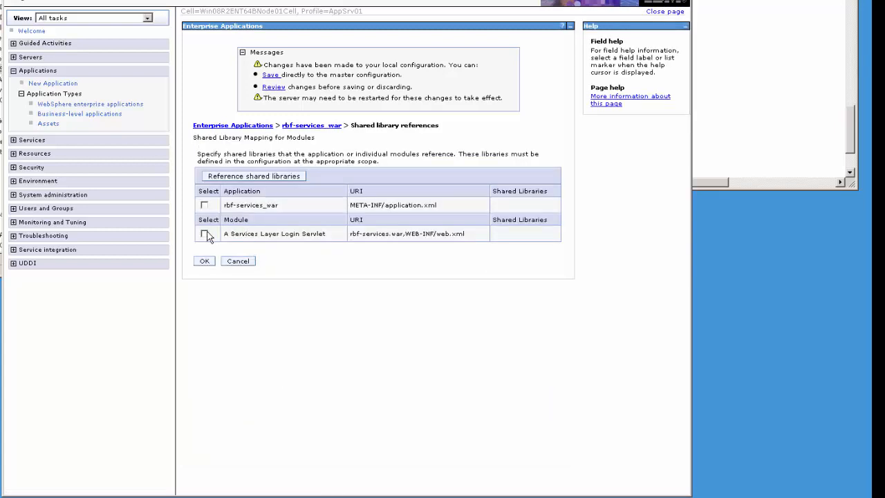
left_click(205, 262)
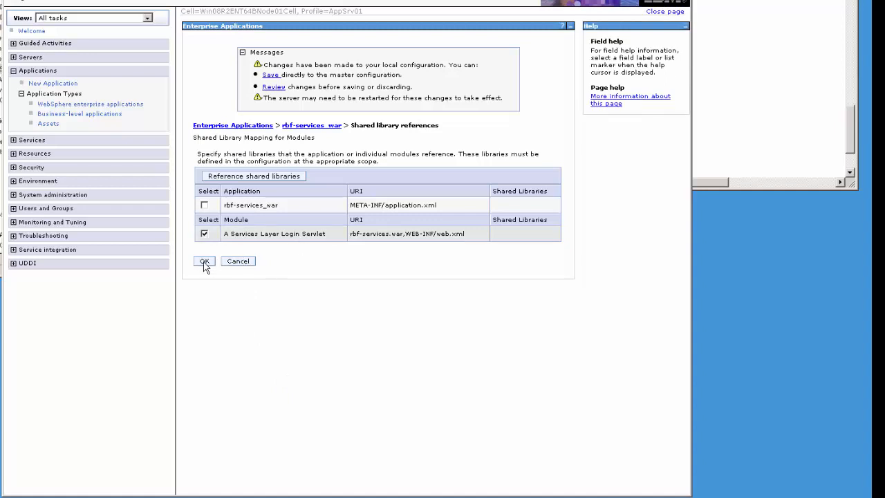
left_click(204, 262)
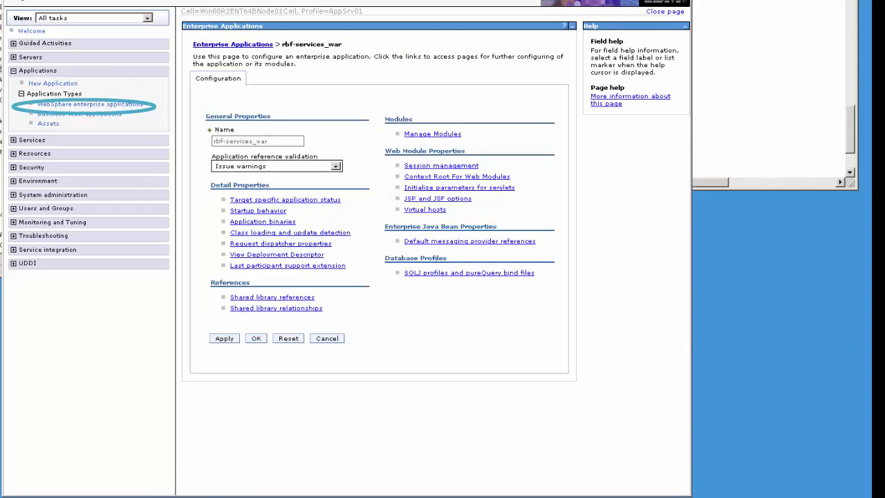
- Add RBF_JDBC_LIBRARY as a shared library for the rbf-services_war servlet module and save
left_click(99, 108)
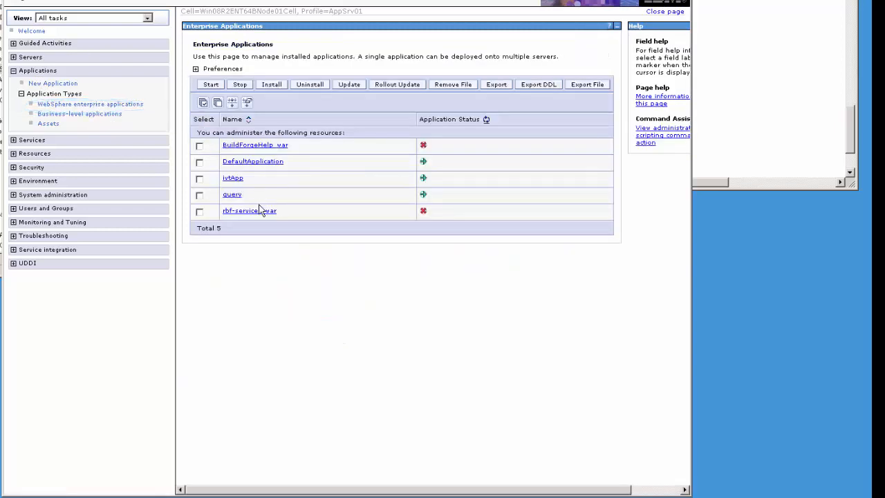
left_click(247, 211)
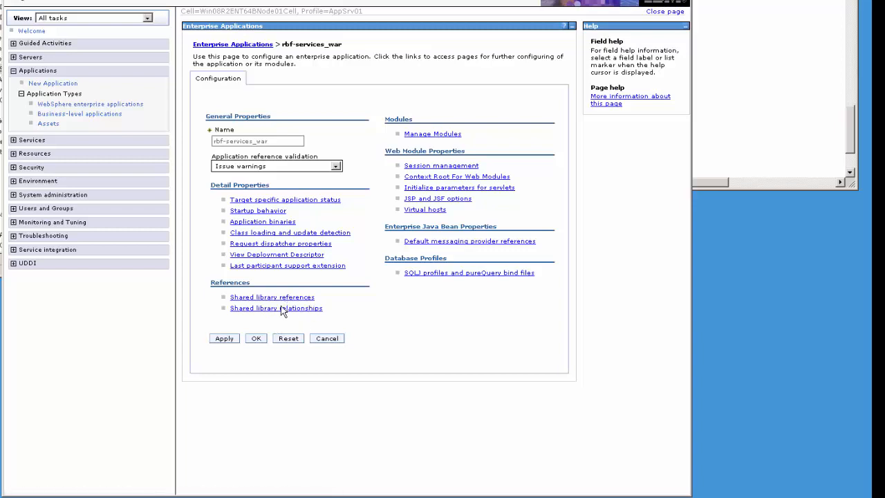
left_click(289, 299)
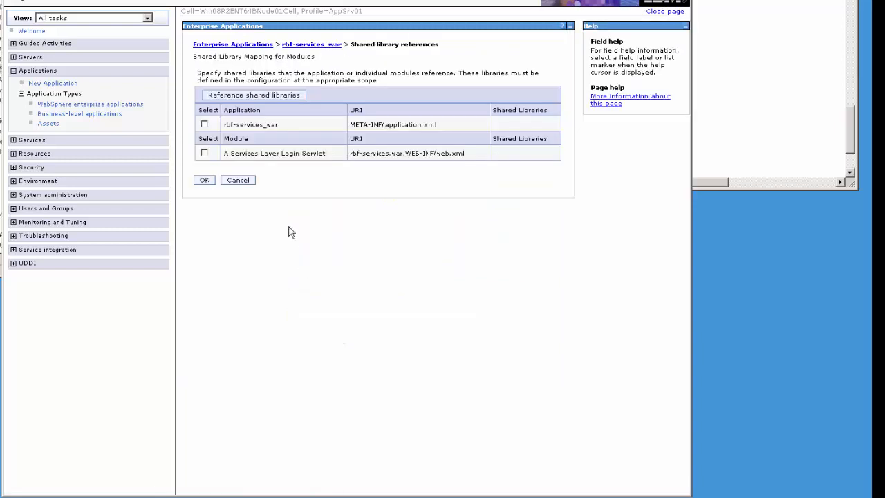
left_click(205, 154)
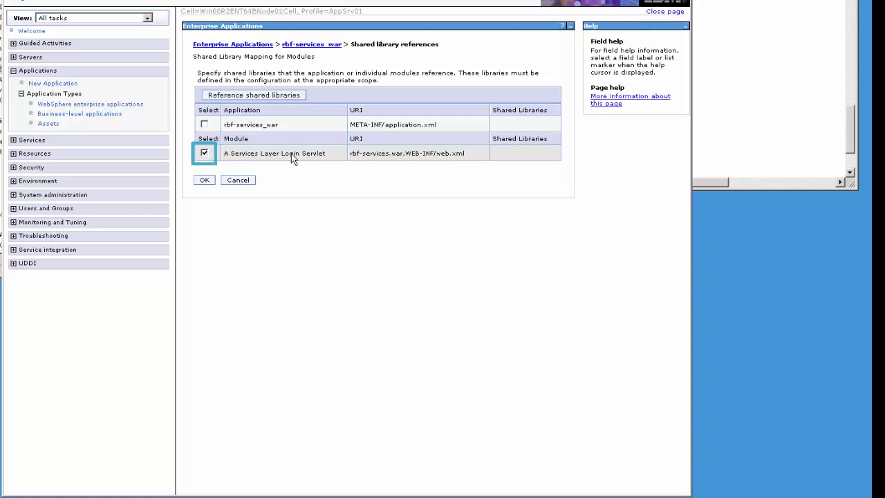
left_click(247, 96)
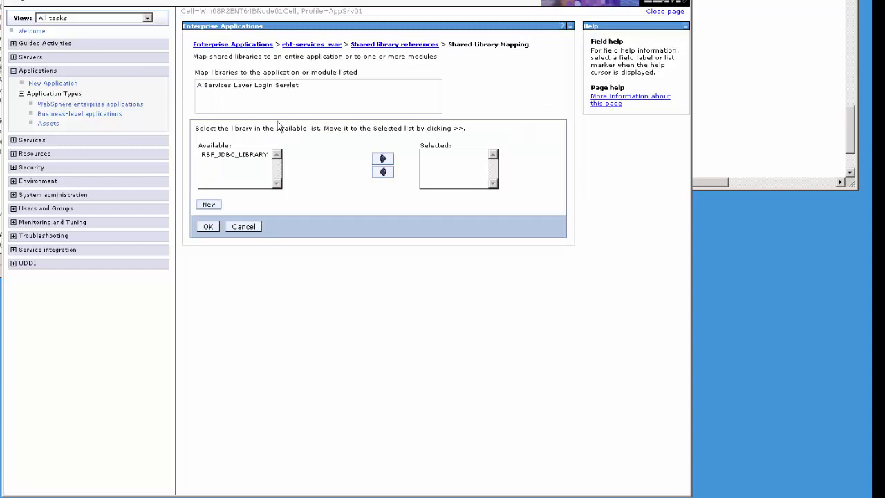
left_click(235, 155)
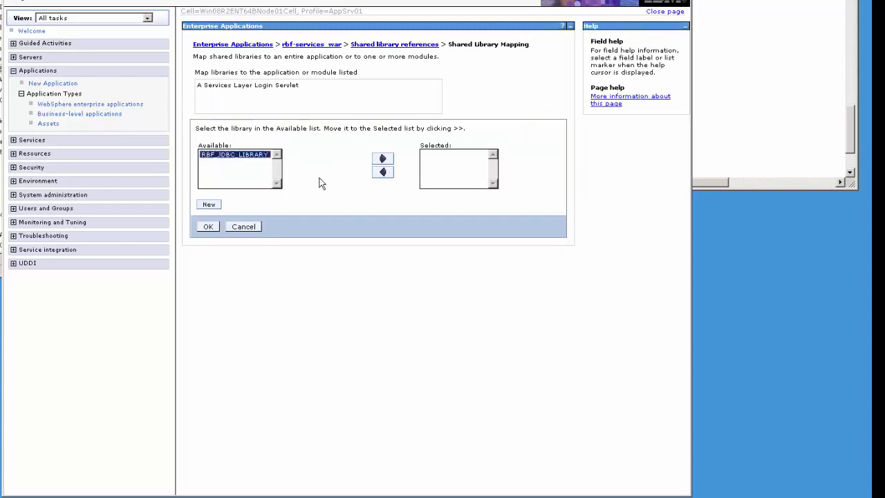
left_click(384, 160)
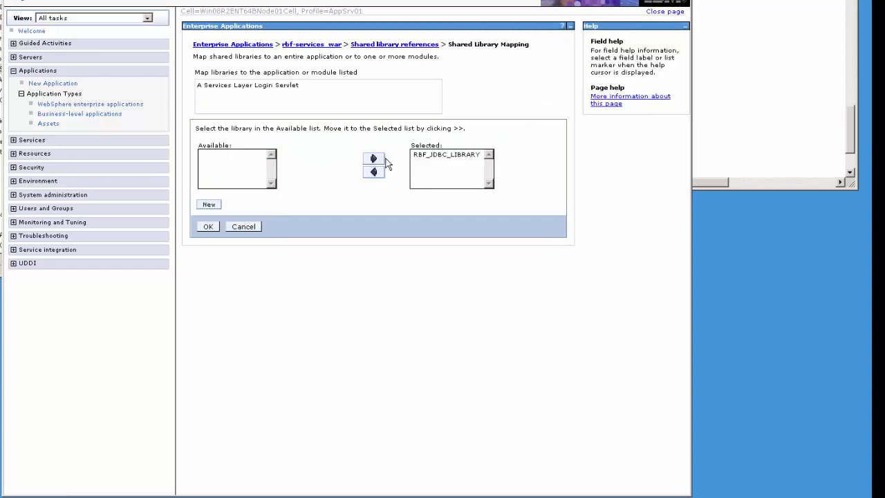
left_click(209, 226)
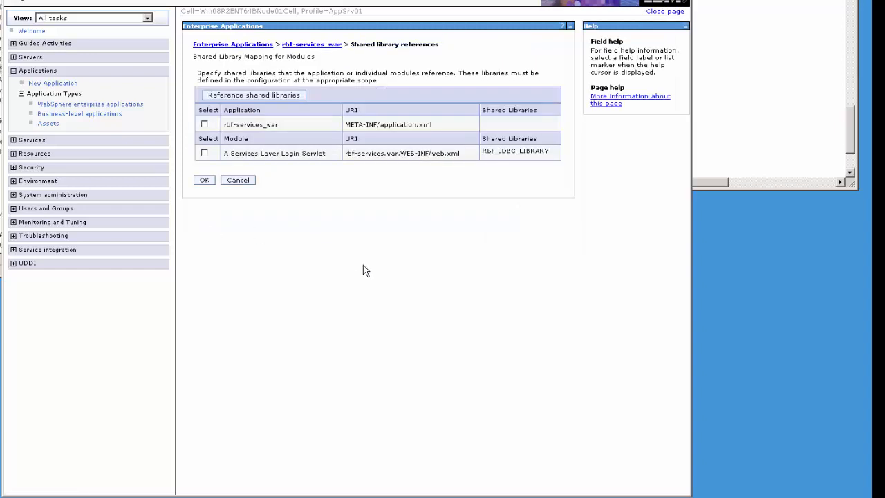
left_click(203, 181)
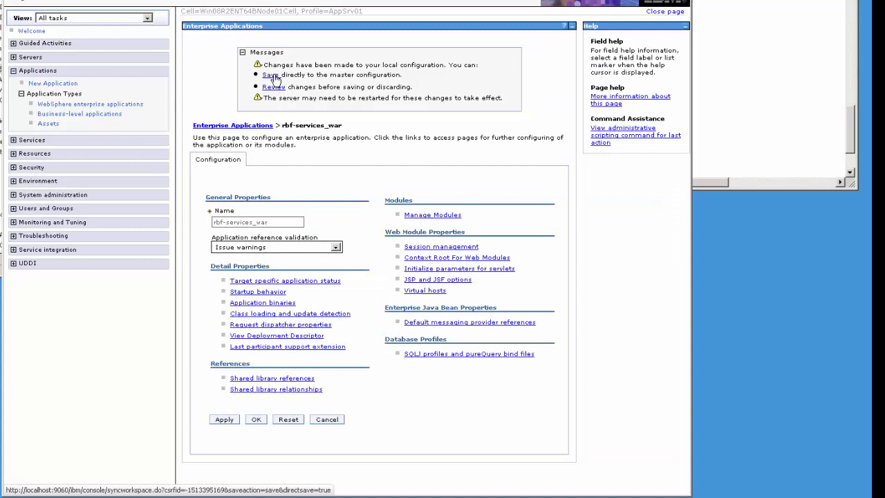
left_click(270, 74)
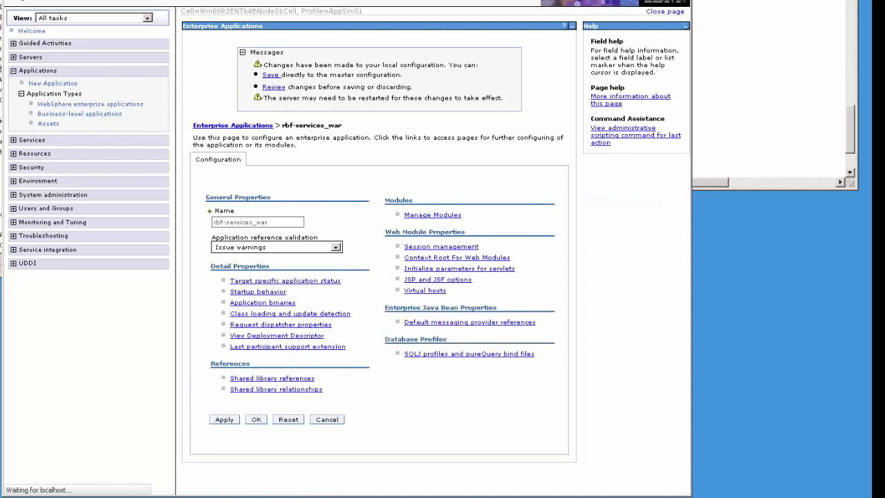
- Read step 6 on class loading, then go back to the console's Enterprise Applications list
key("ctrl+Tab")
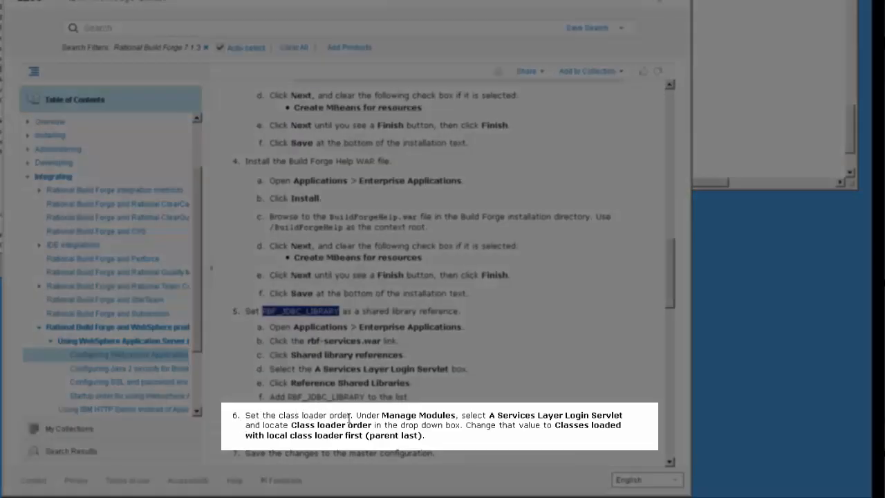
key("ctrl+Tab")
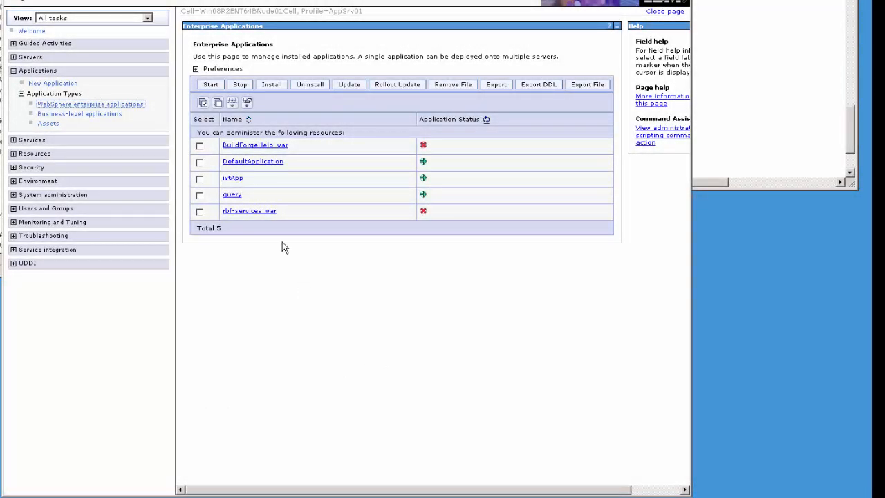
- Set the rbf-services_war Login Servlet module's class loader order to parent last and save
left_click(247, 211)
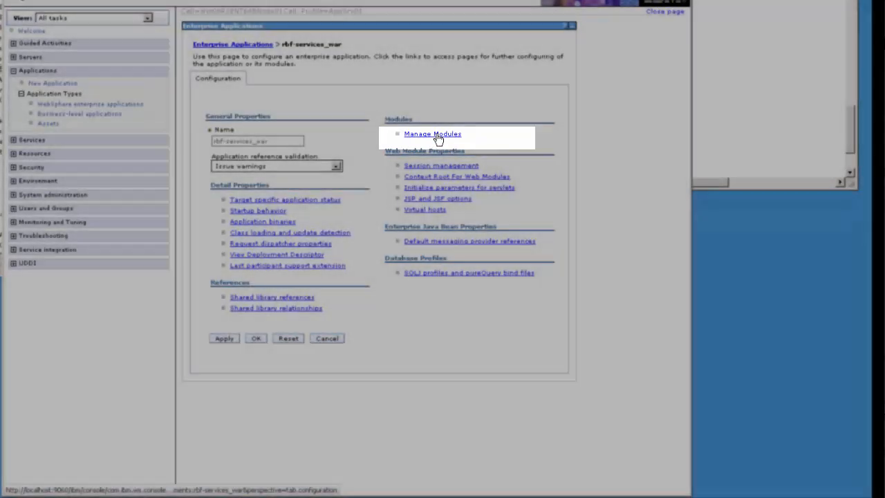
left_click(439, 138)
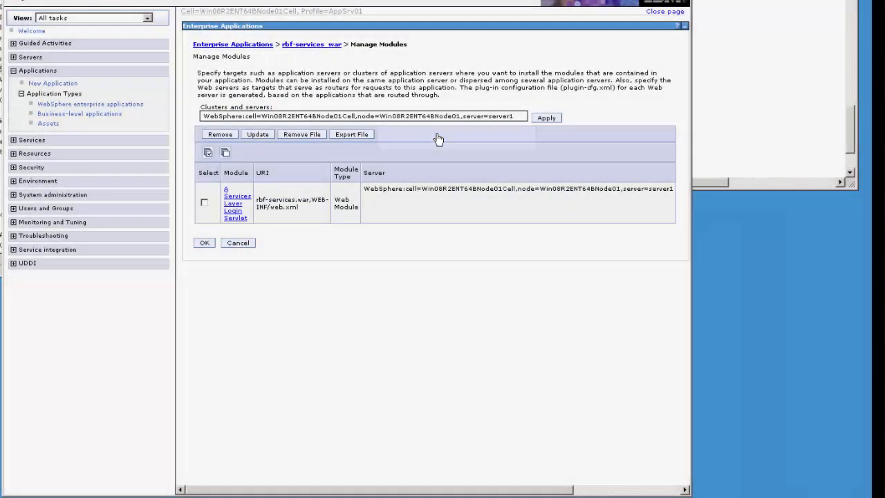
left_click(235, 208)
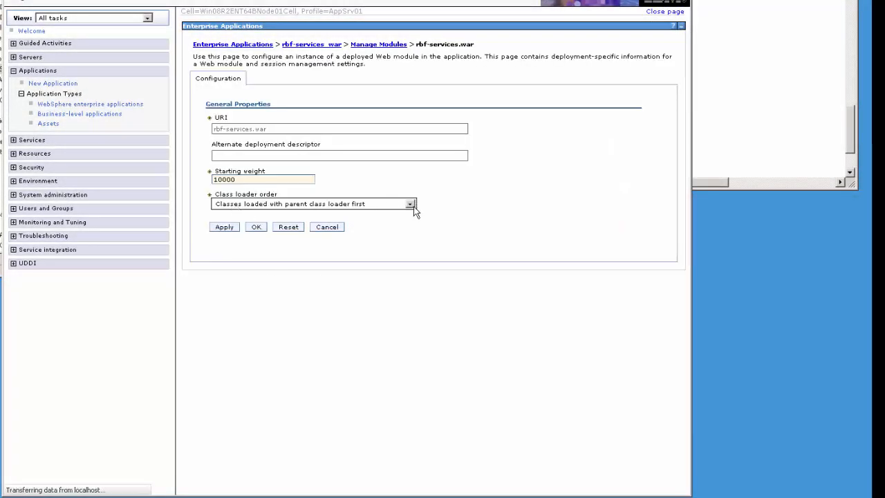
left_click(410, 204)
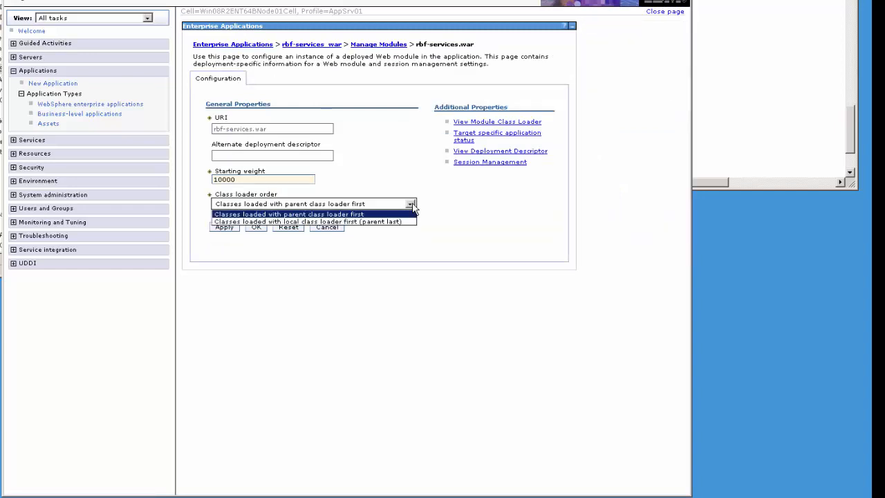
left_click(379, 222)
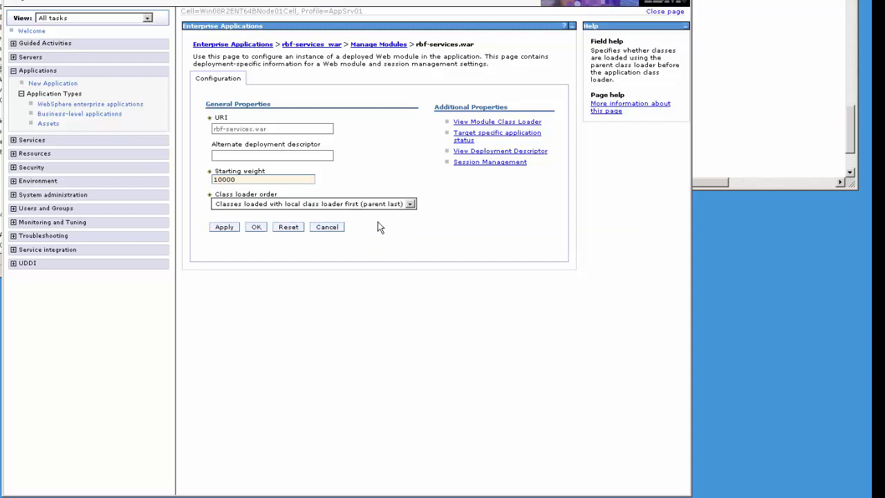
left_click(257, 229)
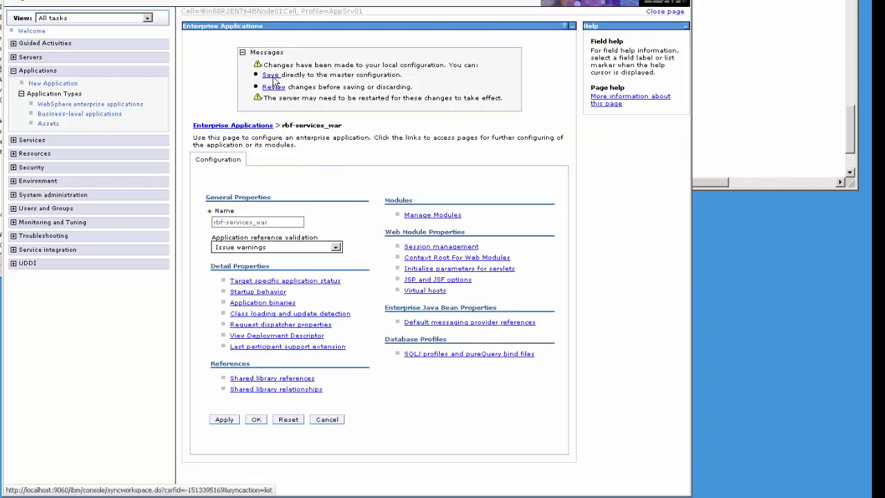
left_click(270, 75)
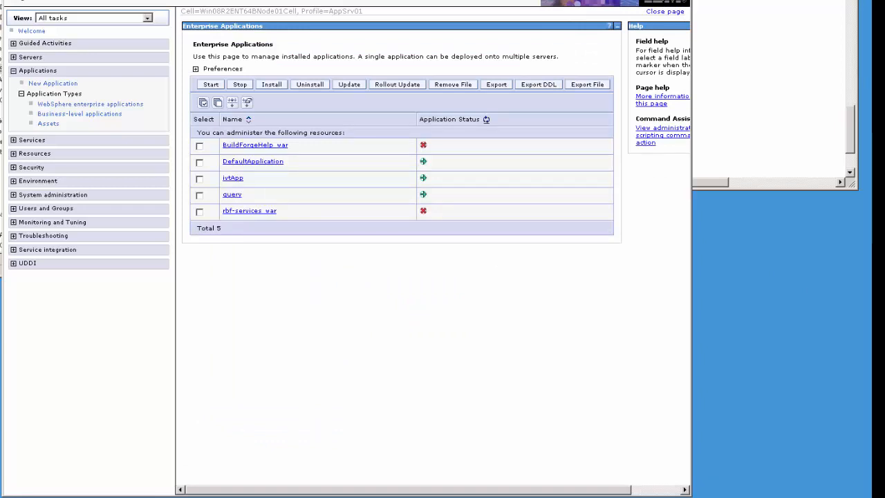
left_click(148, 0)
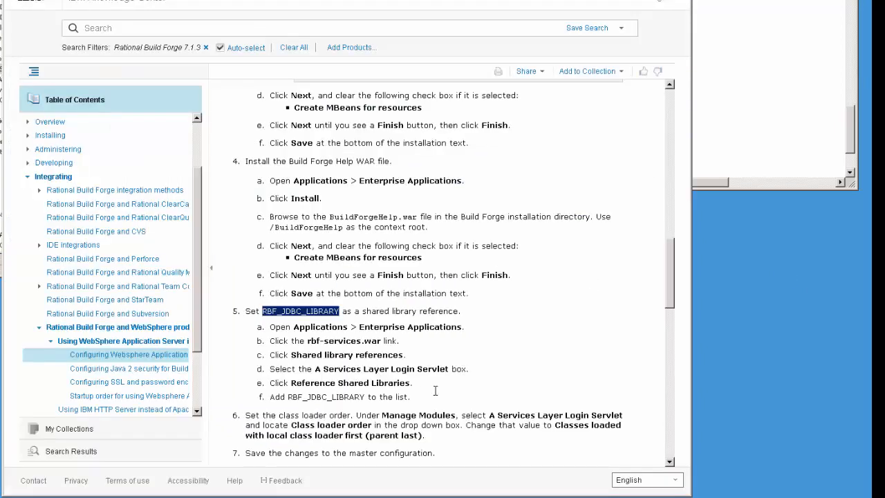
- Scroll the guide to step 8 and highlight 'Build Forge configuration file'
left_click(413, 385)
scroll(413, 392, "down", 1)
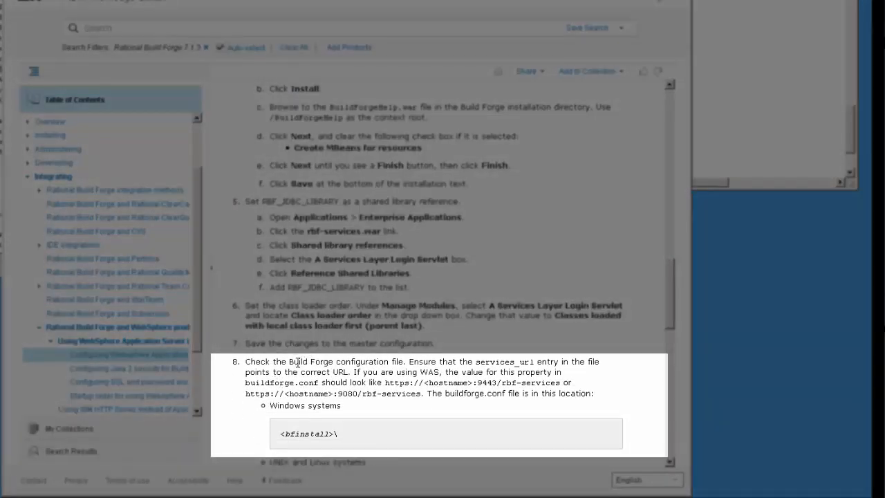
left_click_drag(294, 360, 405, 361)
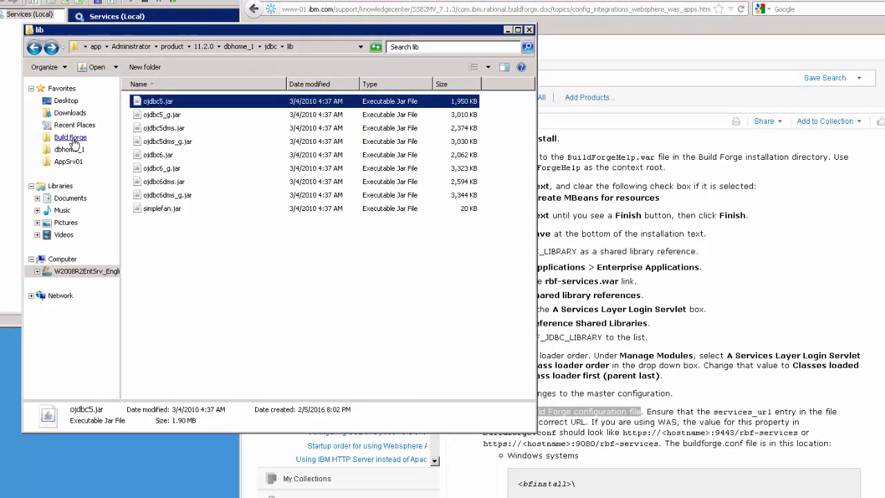
- Open buildforge.conf and confirm its services_url ends in :9433/rbf-services, then close it
left_click(70, 138)
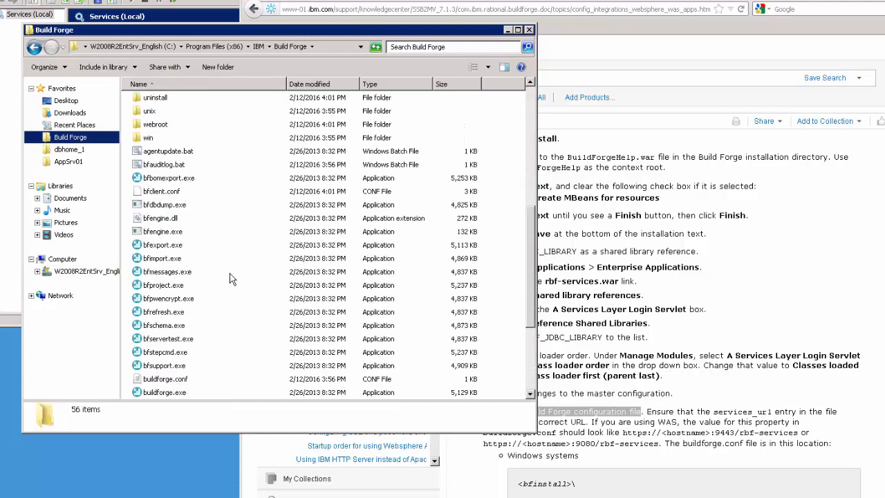
scroll(183, 307, "down", 4)
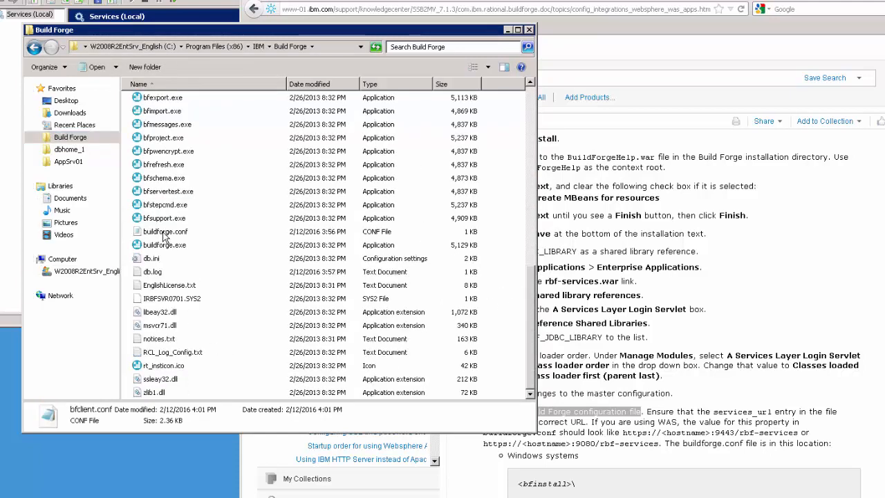
left_click(165, 234)
double_click(165, 234)
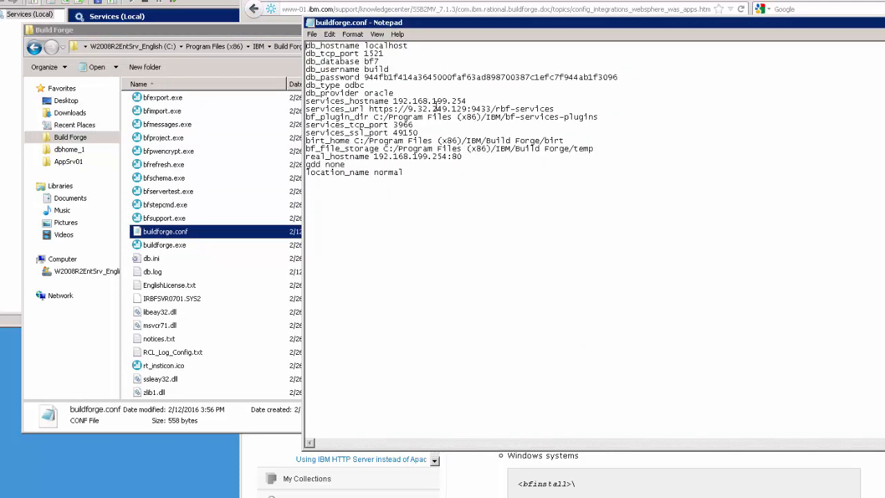
left_click_drag(510, 110, 303, 108)
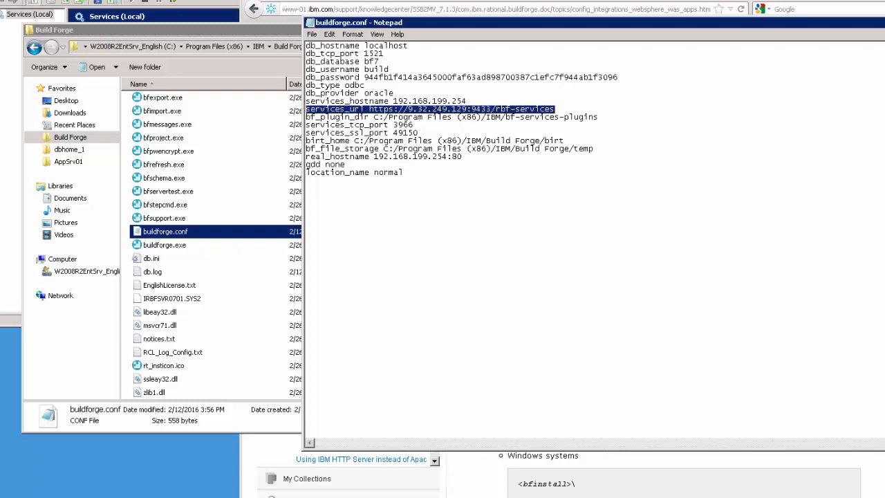
left_click(883, 23)
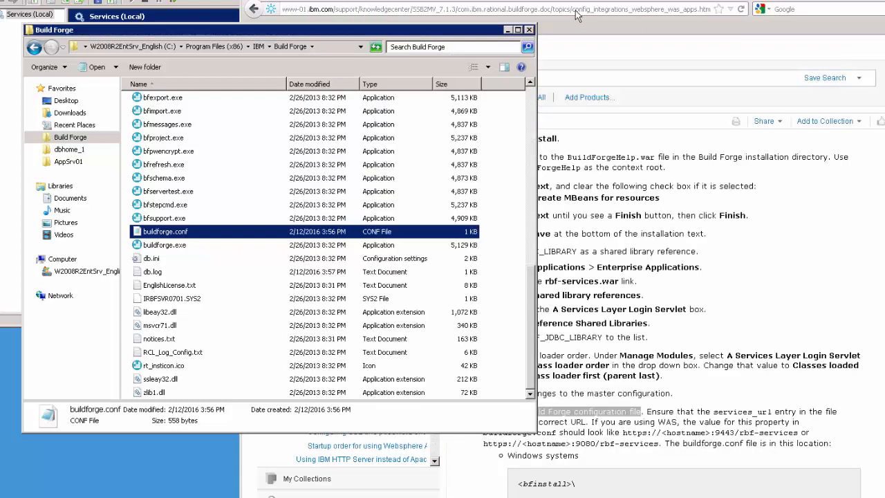
- Scroll the guide through steps 9–11 on token_libs in PATH and 64-bit libraries
left_click(508, 30)
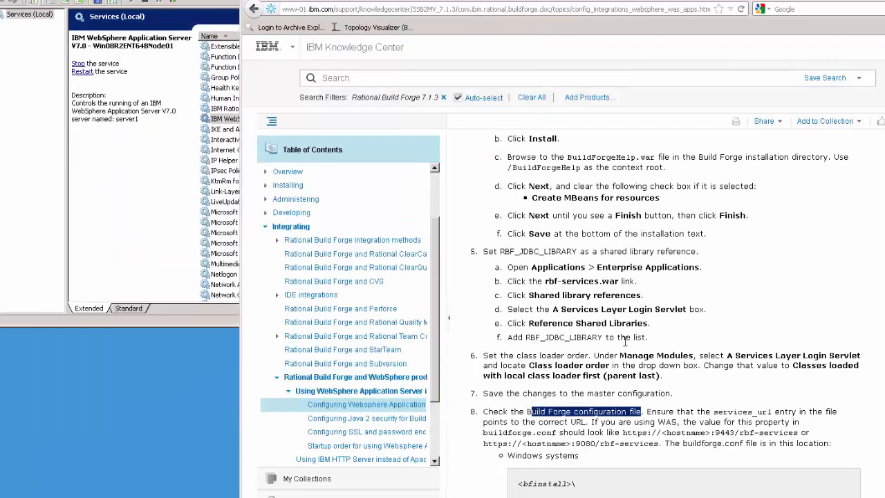
left_click(629, 346)
scroll(630, 346, "down", 2)
scroll(630, 349, "down", 3)
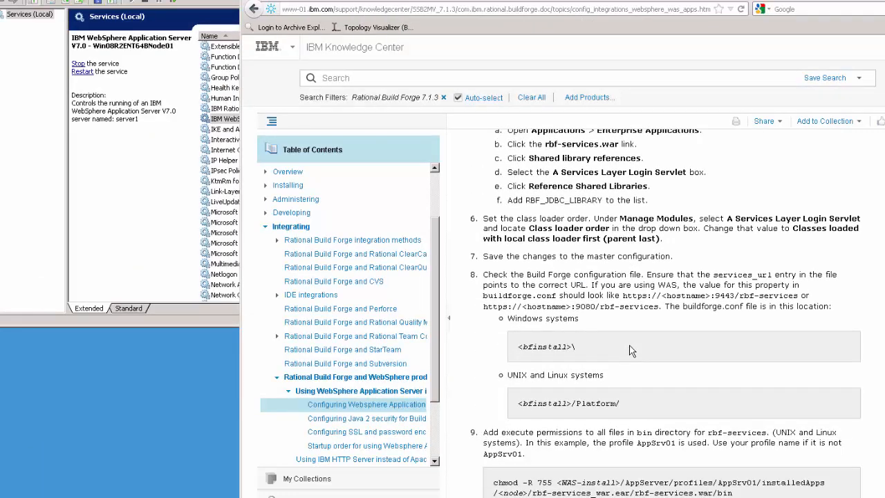
scroll(630, 349, "down", 3)
scroll(688, 363, "down", 1)
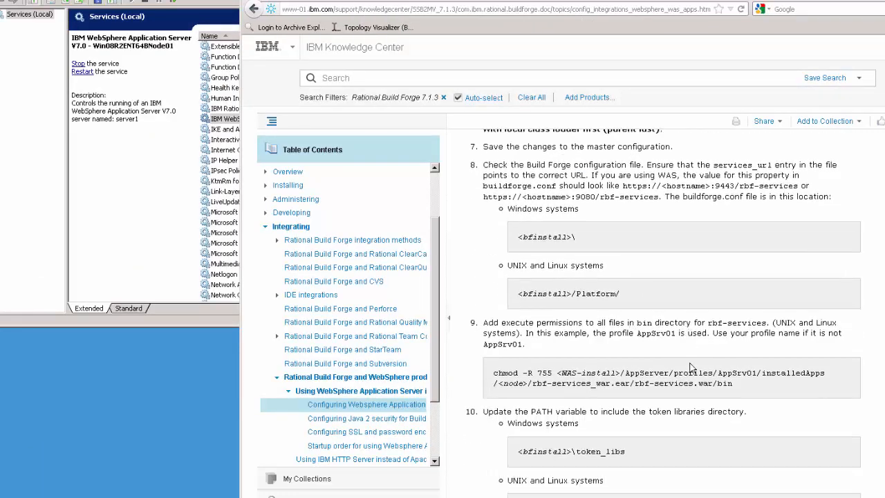
scroll(683, 381, "down", 3)
scroll(683, 378, "down", 1)
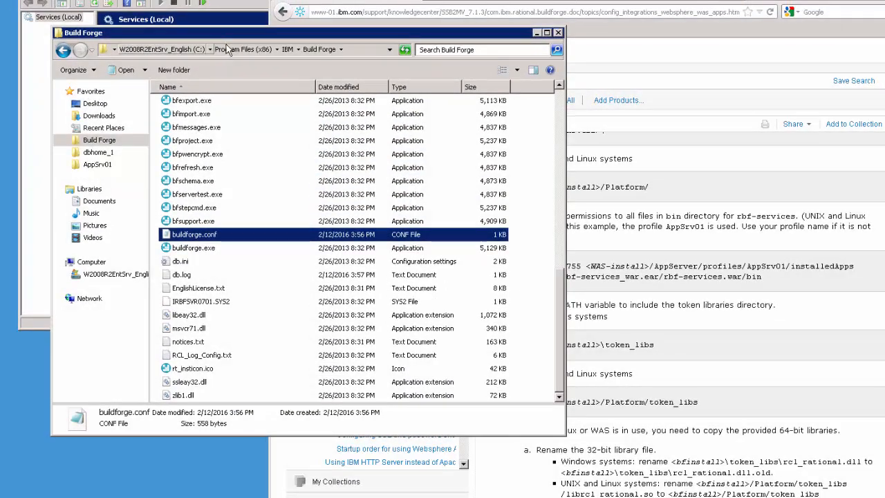
- Open the token_libs folder and copy its full path from the Explorer address bar
scroll(245, 300, "up", 4)
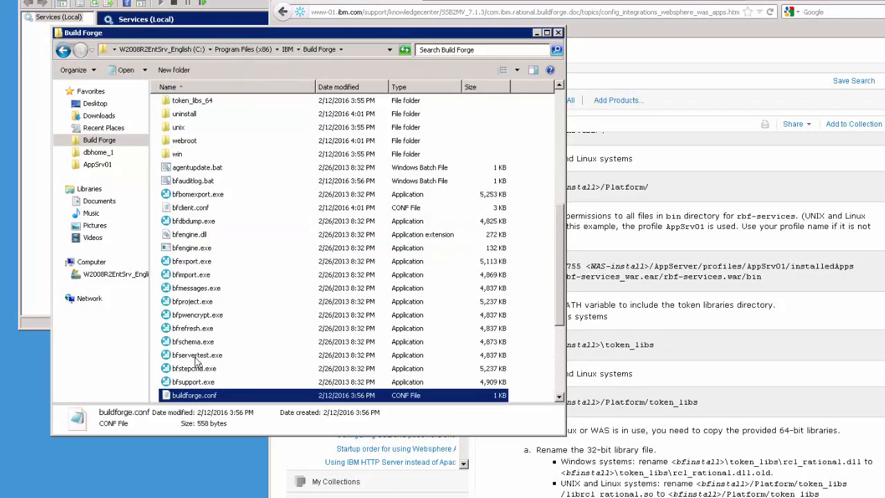
left_click(560, 86)
double_click(185, 101)
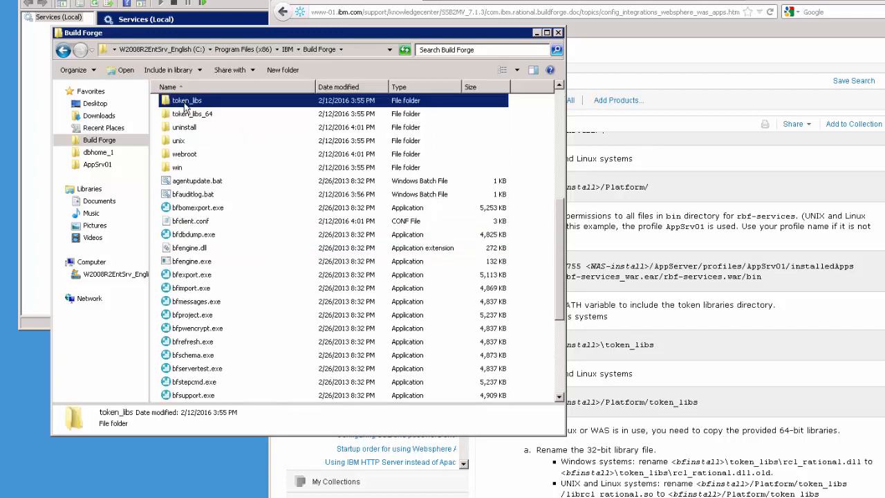
left_click(228, 50)
key("ctrl+c")
right_click(216, 50)
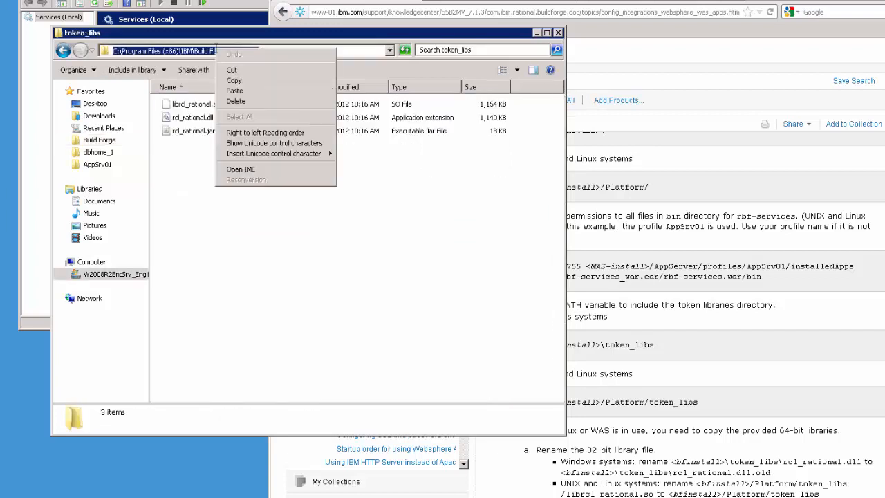
left_click(235, 80)
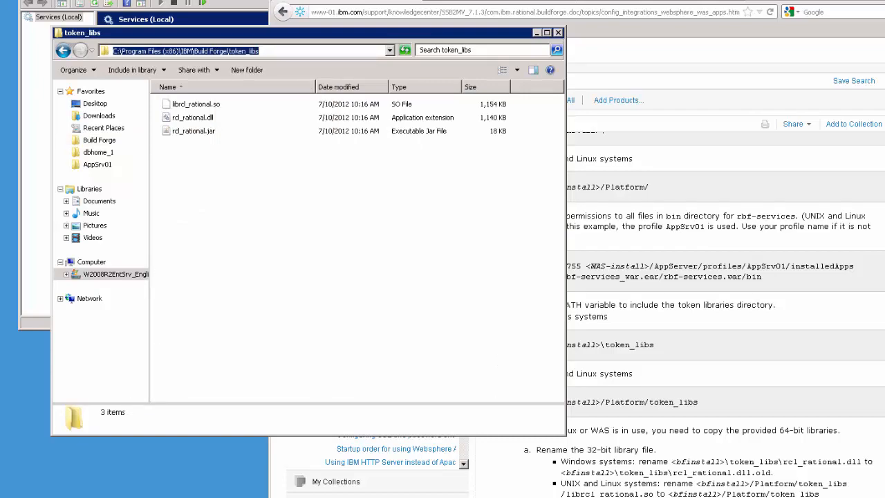
- Search 'environment' from the Start menu and open the Environment Variables dialog
left_click(17, 489)
left_click(63, 467)
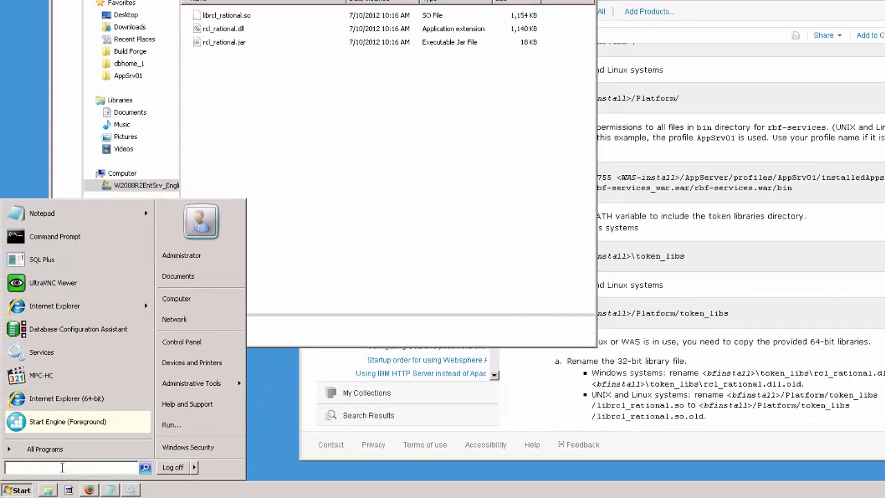
type("envi")
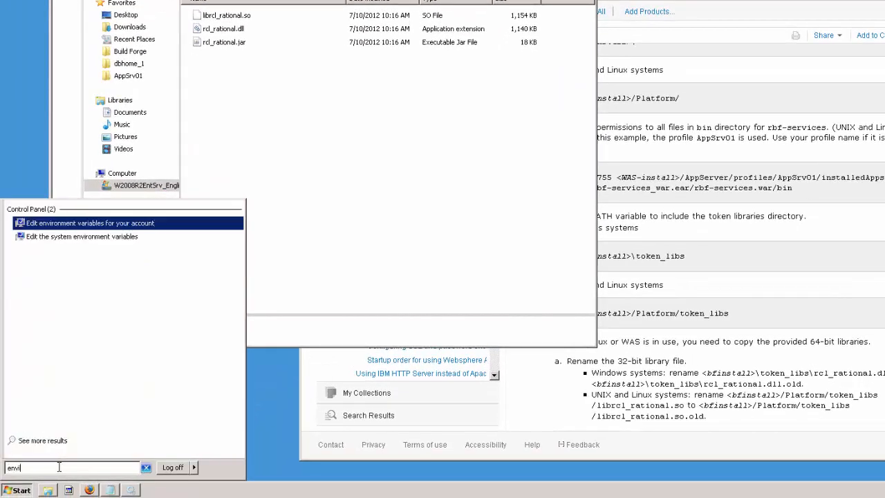
type("ronment")
left_click(102, 237)
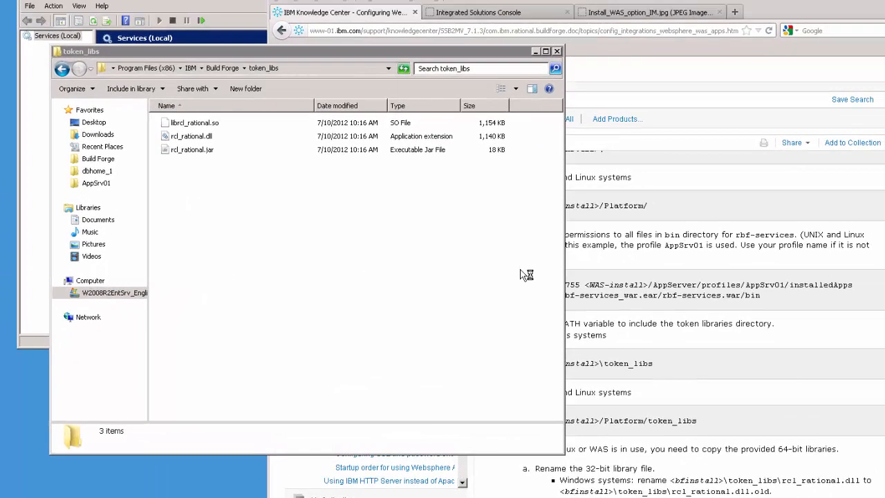
left_click(270, 302)
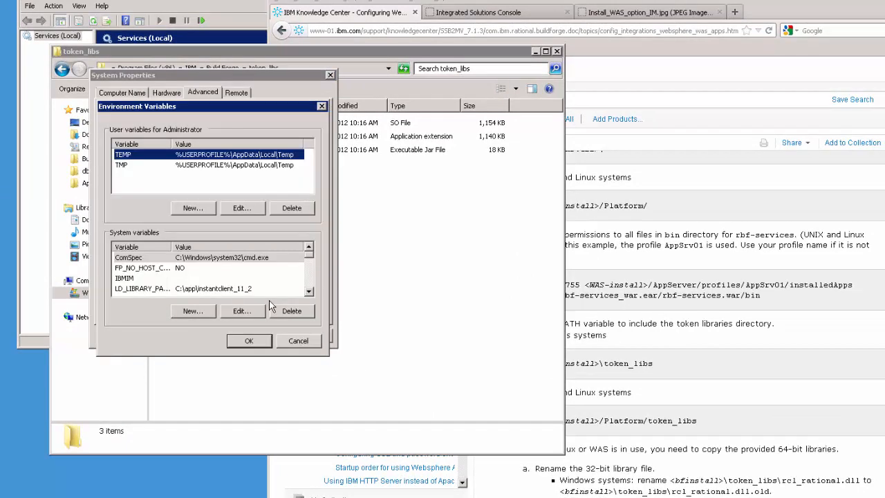
left_click(308, 291)
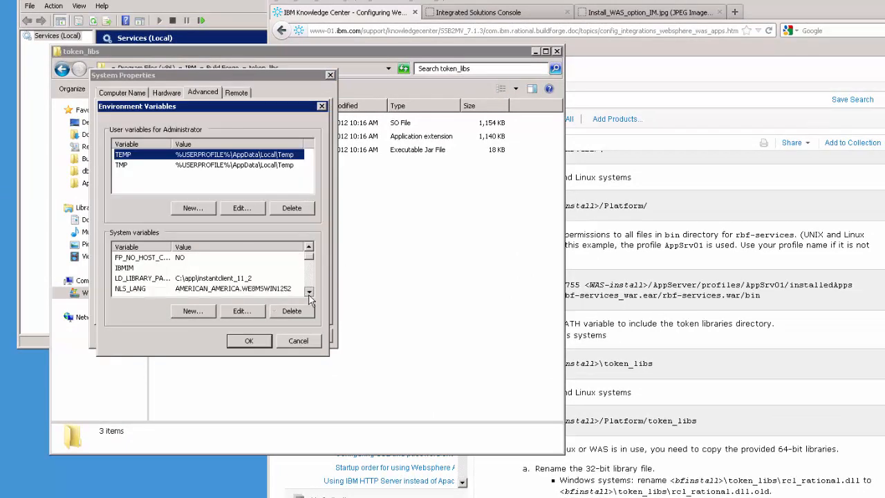
left_click(308, 291)
double_click(308, 291)
left_click(308, 291)
left_click(308, 291)
left_click(308, 291)
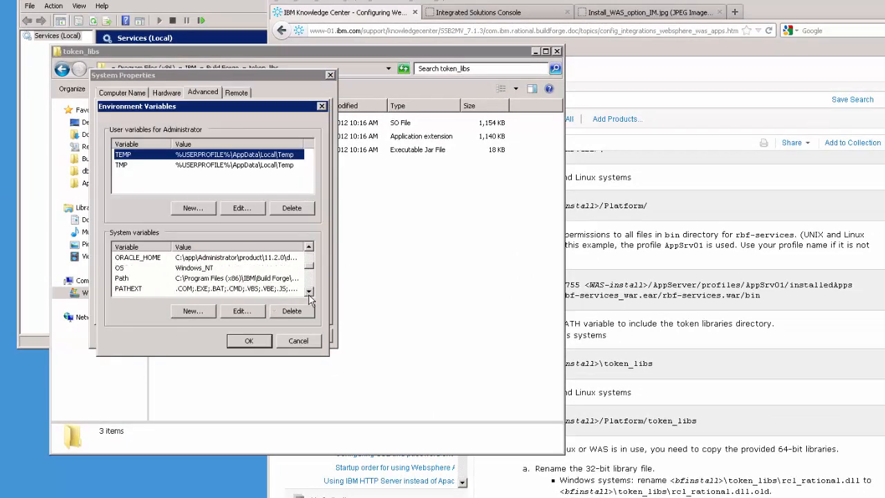
- Prepend C:\Program Files (x86)\IBM\Build Forge\token_libs; to the system Path and confirm all dialogs
left_click(227, 278)
left_click(242, 310)
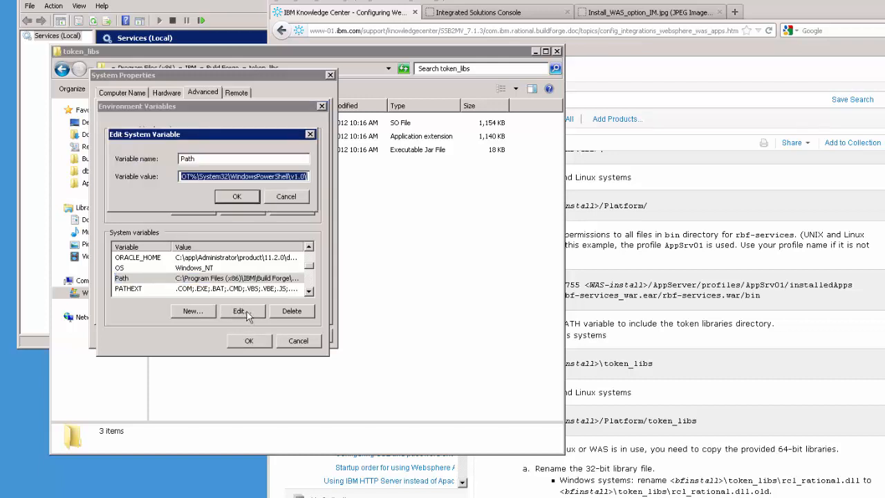
left_click_drag(210, 175, 145, 169)
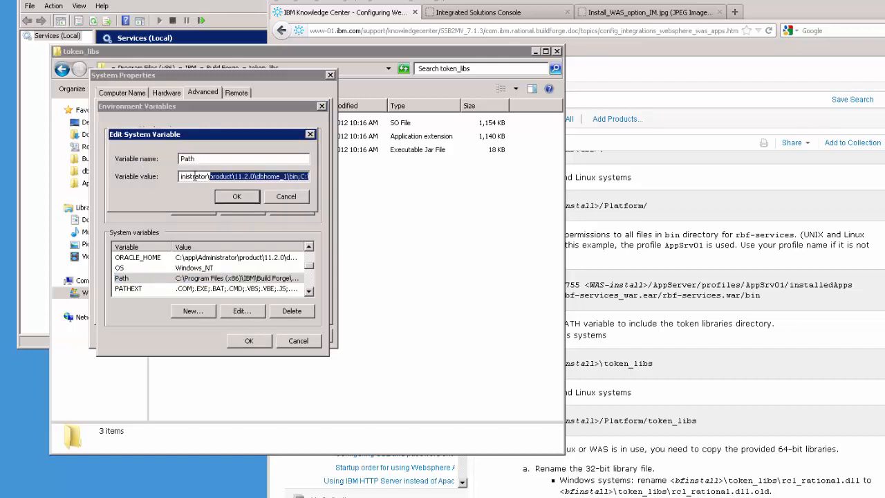
left_click(195, 175)
key("Home")
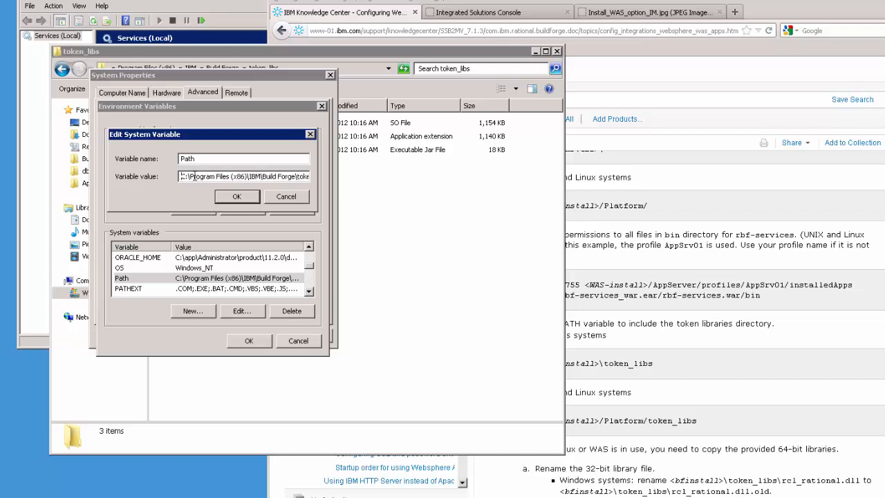
key("ctrl+v")
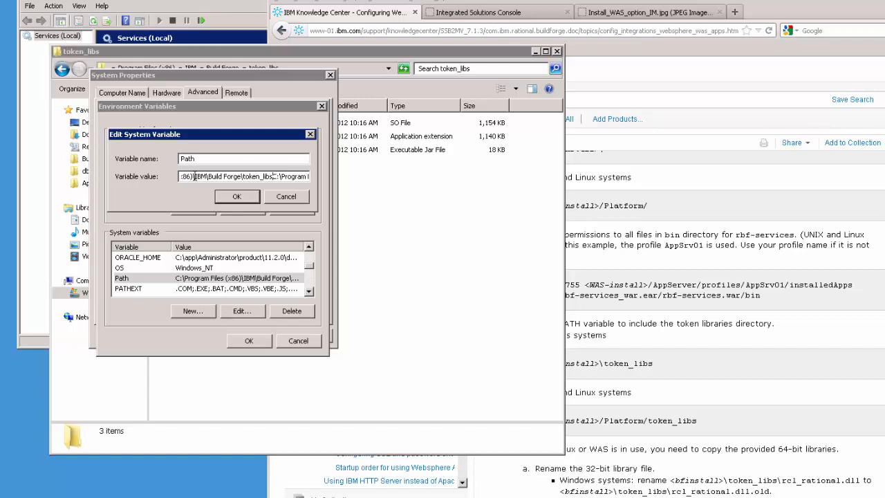
type(";")
left_click(237, 197)
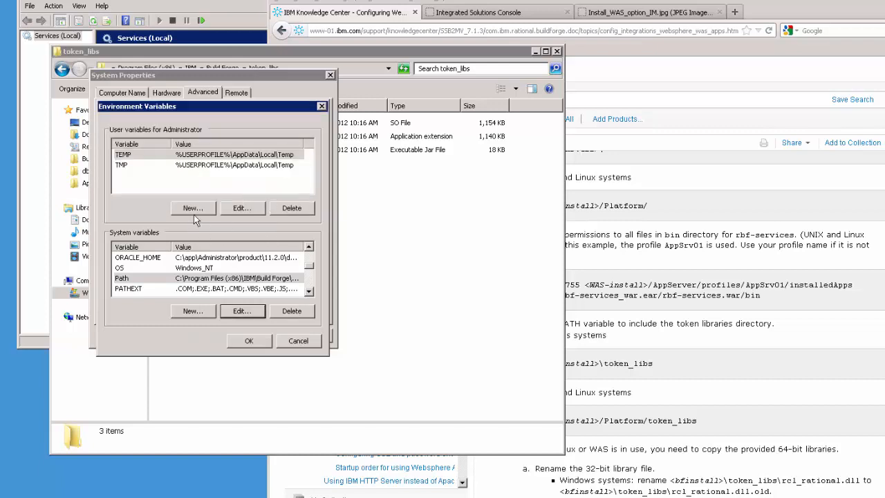
left_click(251, 338)
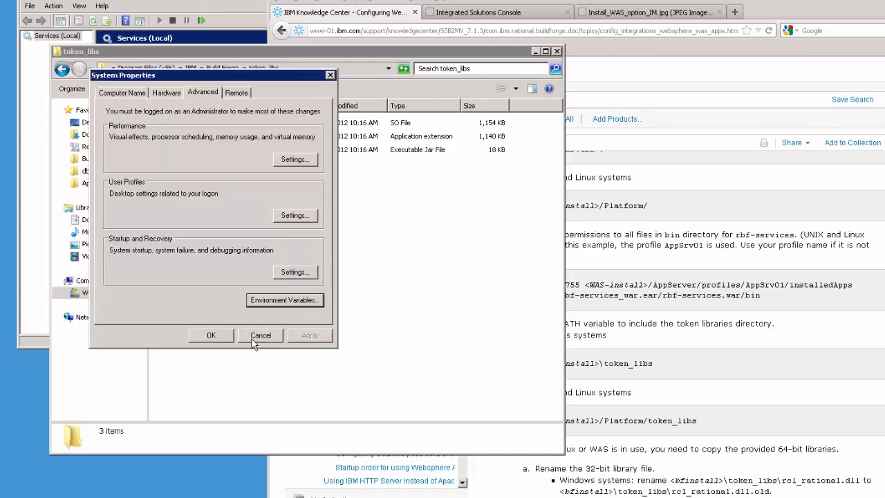
left_click(212, 335)
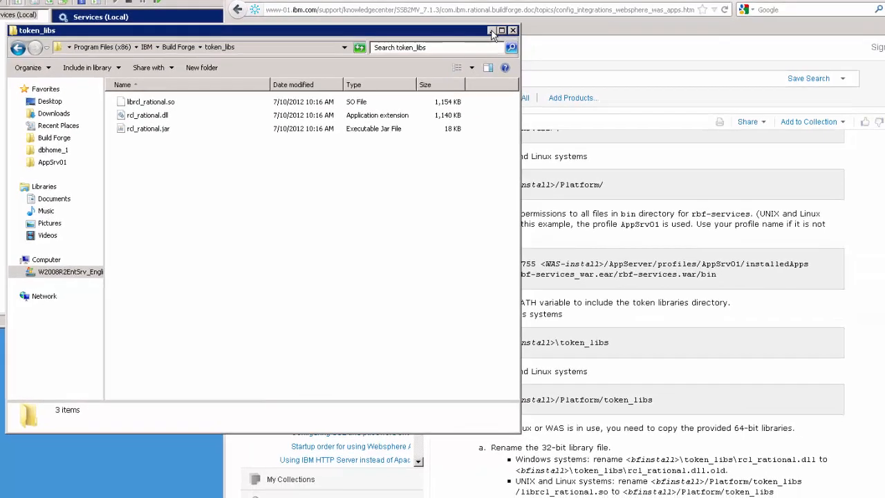
- Scroll the Knowledge Center page to step 11b's rcl_rational.dll copy commands
left_click(536, 51)
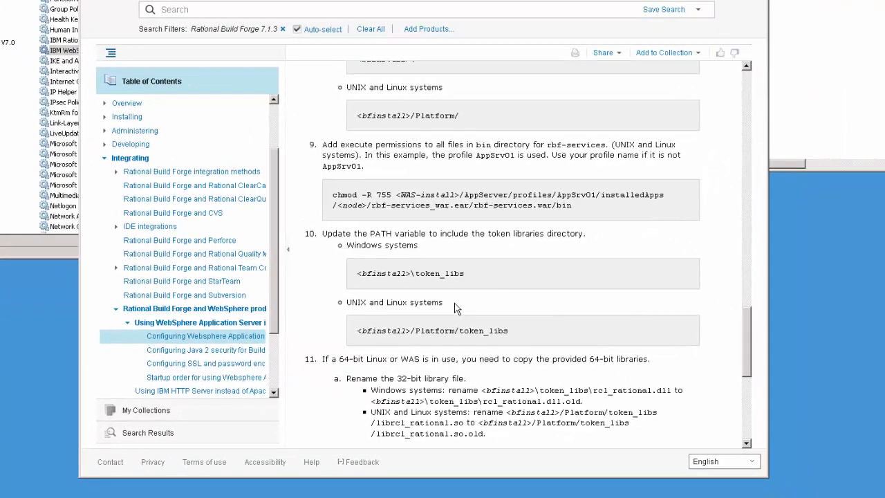
scroll(455, 308, "down", 5)
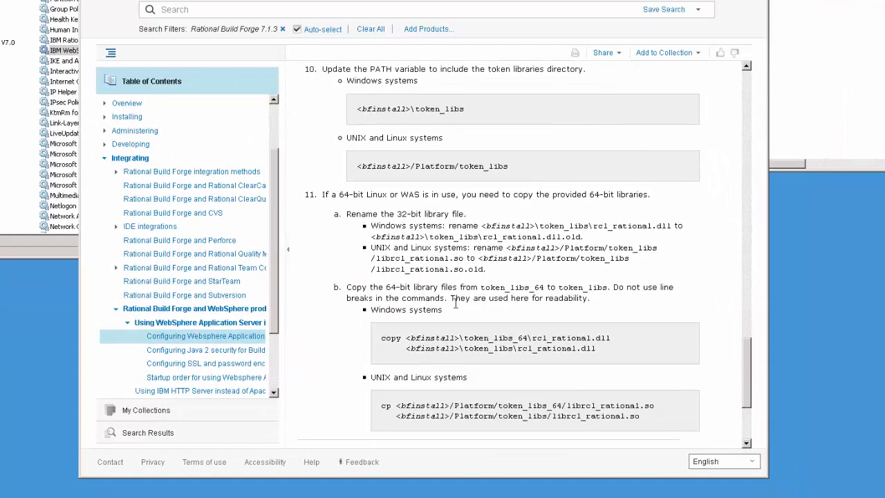
scroll(461, 248, "down", 2)
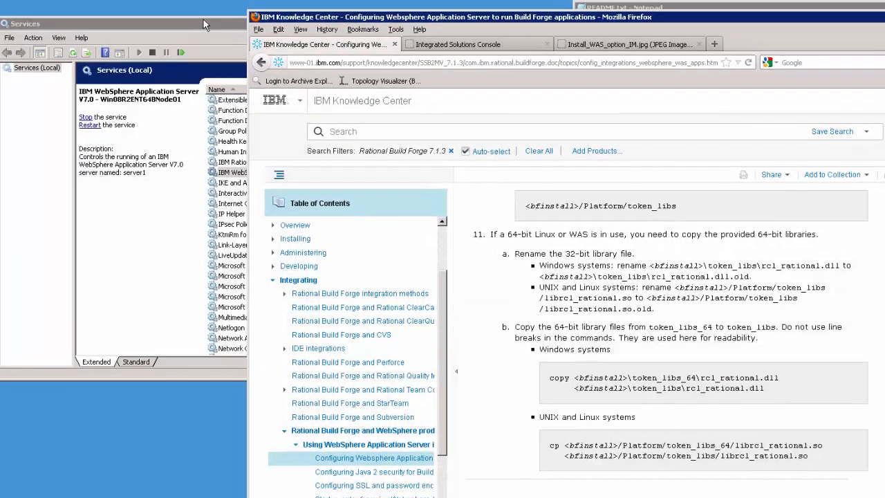
left_click(204, 22)
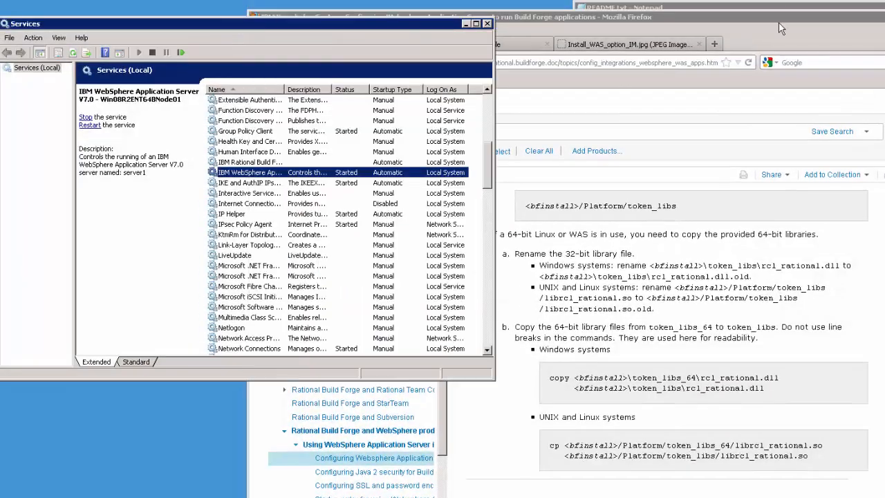
- Rename the 32-bit rcl_rational.dll in token_libs to rcl_rational.dll.old
left_click(465, 24)
left_click(857, 25)
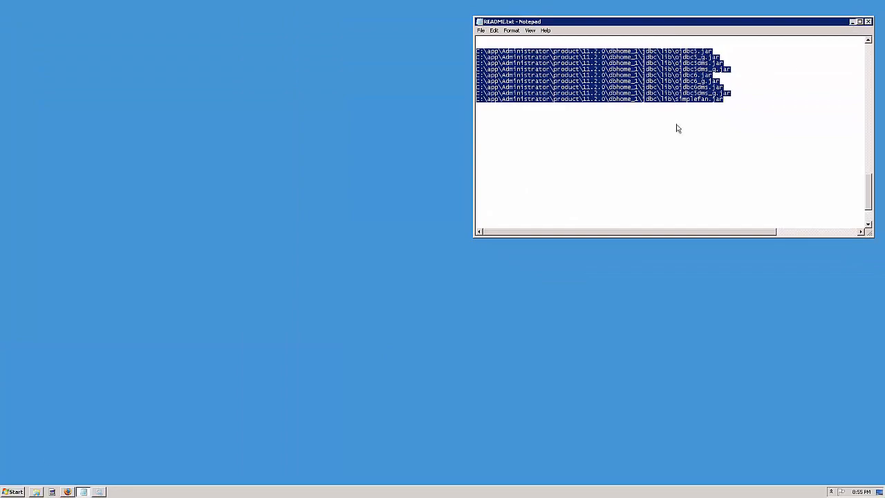
left_click(36, 492)
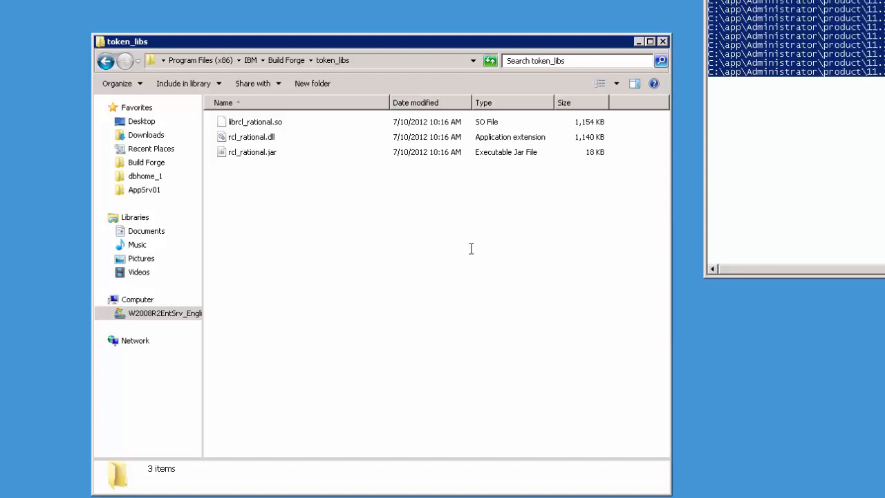
left_click(266, 137)
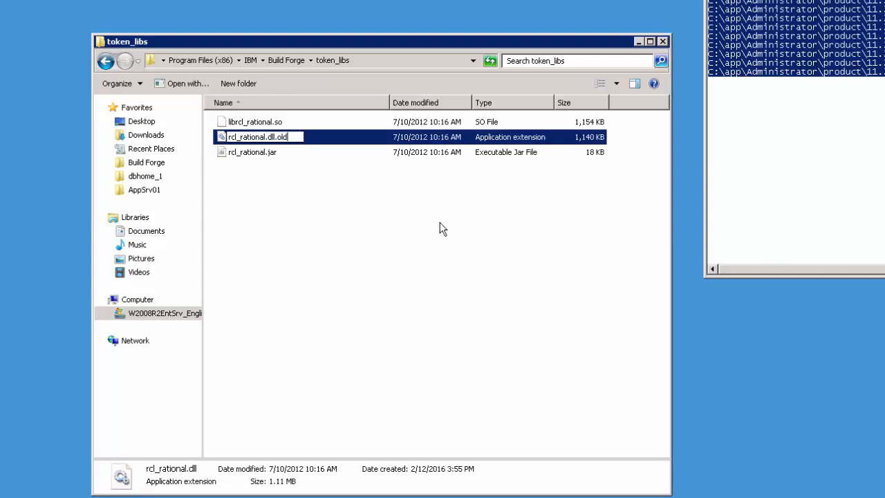
left_click(423, 238)
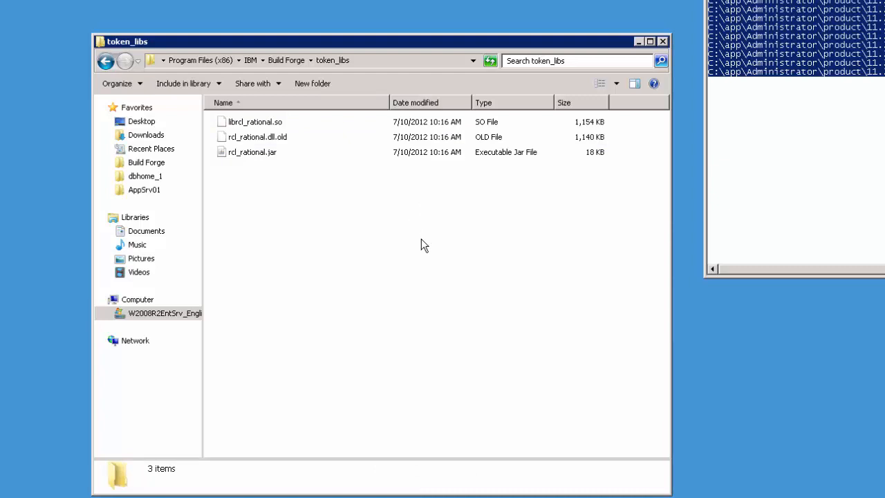
- Copy the 64-bit rcl_rational.dll from token_libs_64 into the token_libs folder
left_click(292, 63)
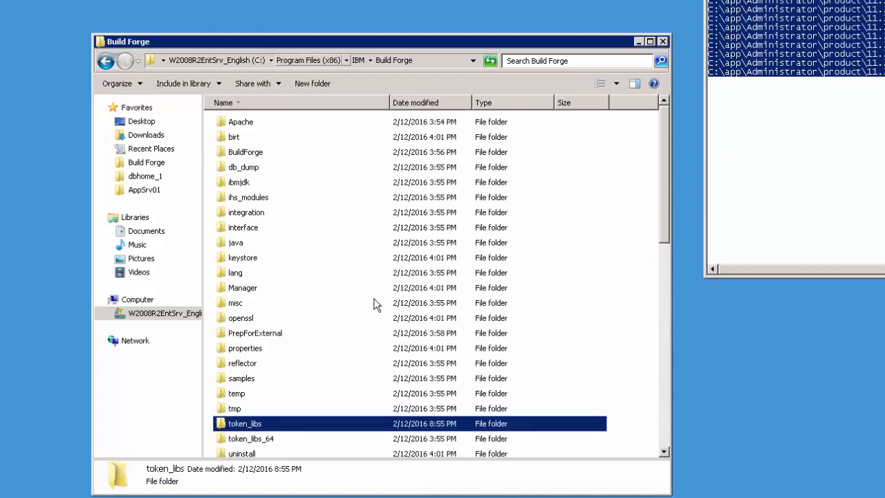
double_click(259, 440)
left_click(258, 121)
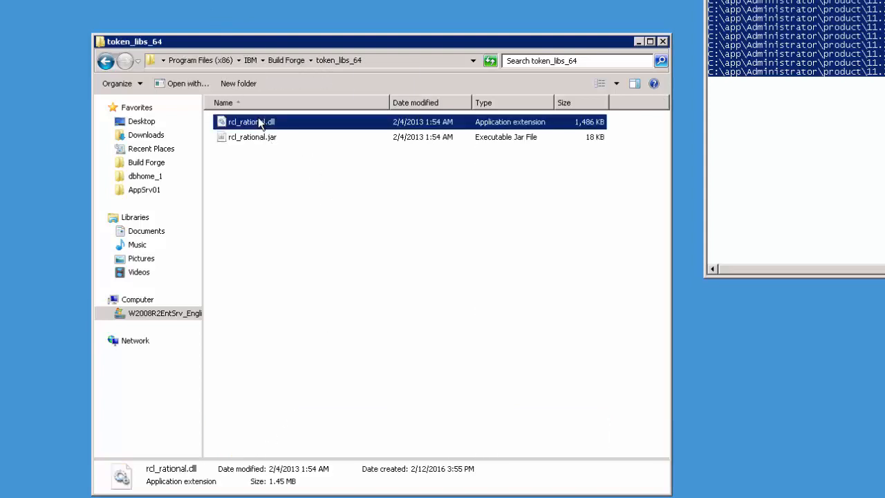
right_click(258, 119)
left_click(292, 185)
left_click(296, 61)
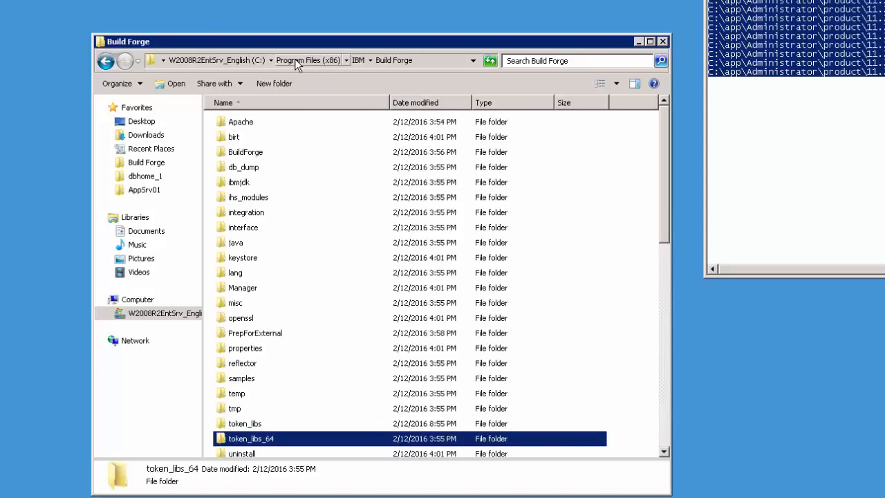
double_click(251, 424)
right_click(291, 215)
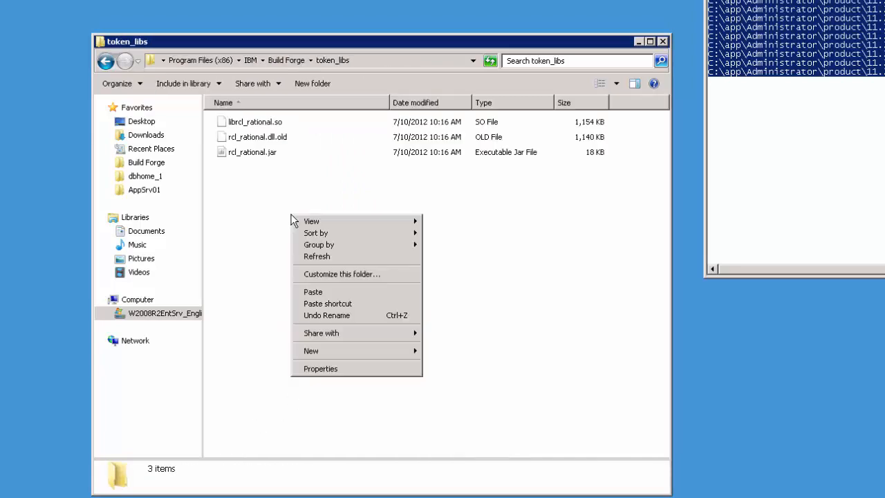
left_click(329, 293)
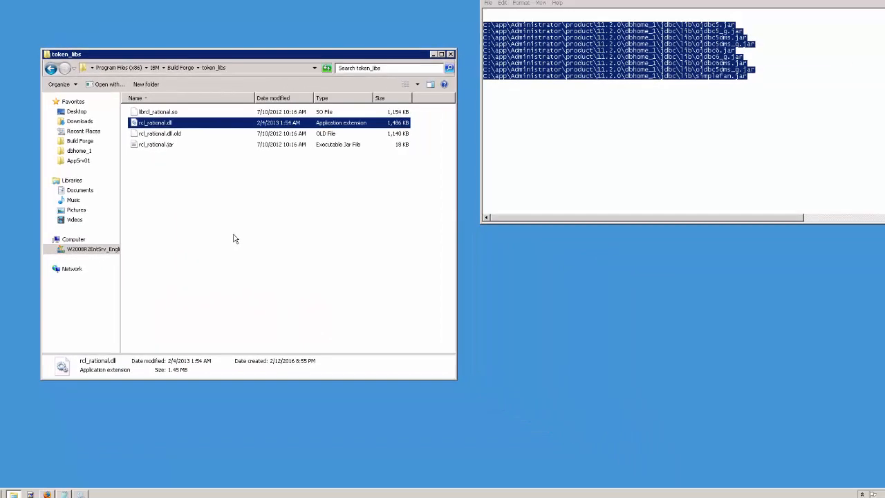